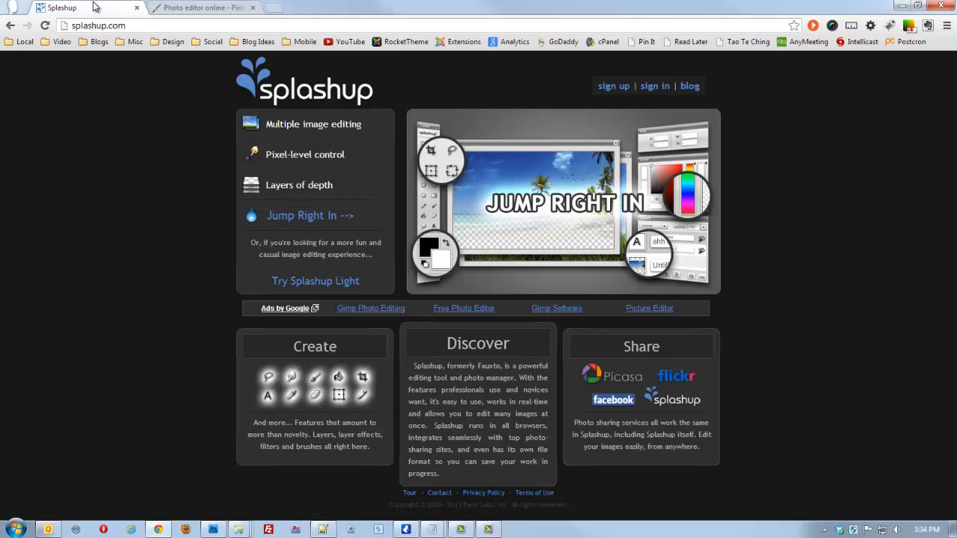
Switch from the Splashup site to the Pixlr site and open its advanced Pixlr editor.
{"action": "left_click", "coordinate": [97, 7]}
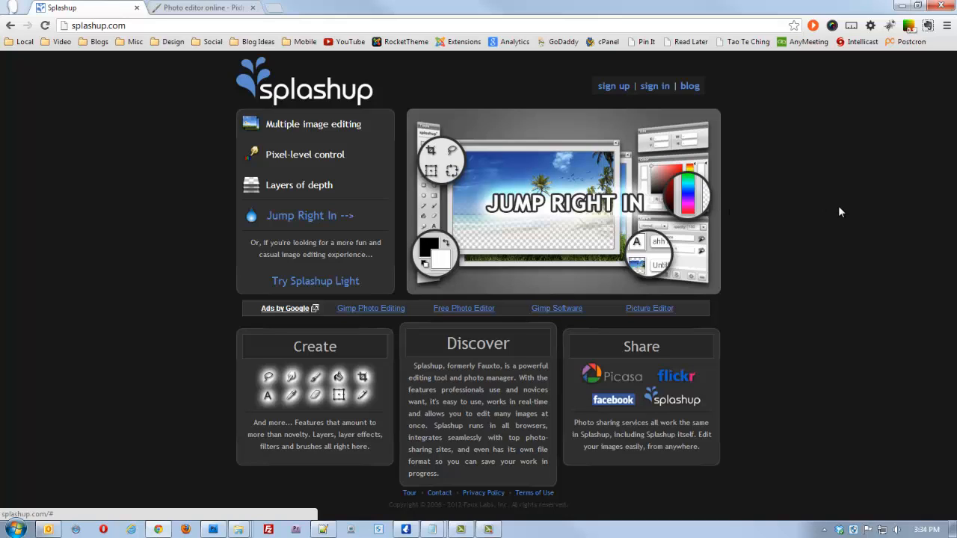
{"action": "left_click", "coordinate": [188, 7]}
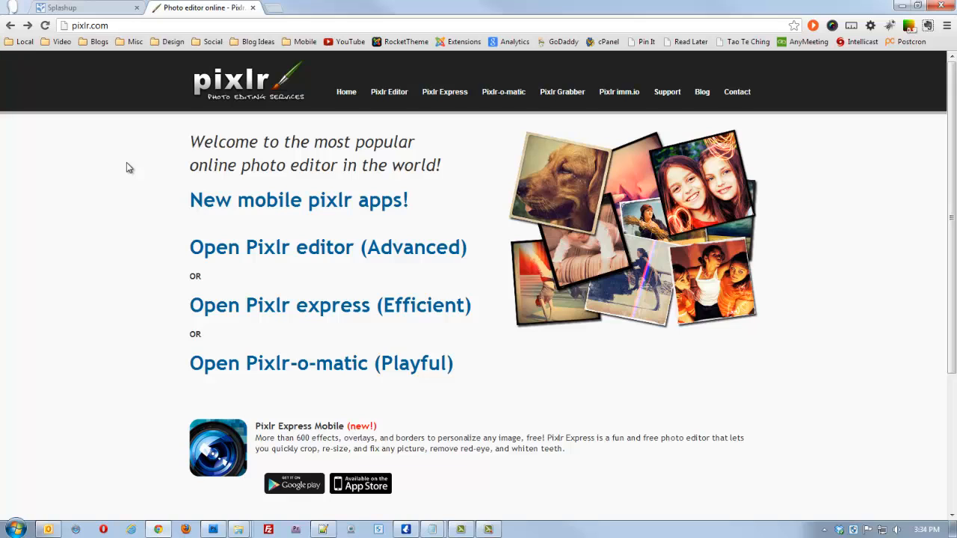
{"action": "left_click_drag", "start_coordinate": [120, 259], "coordinate": [358, 261]}
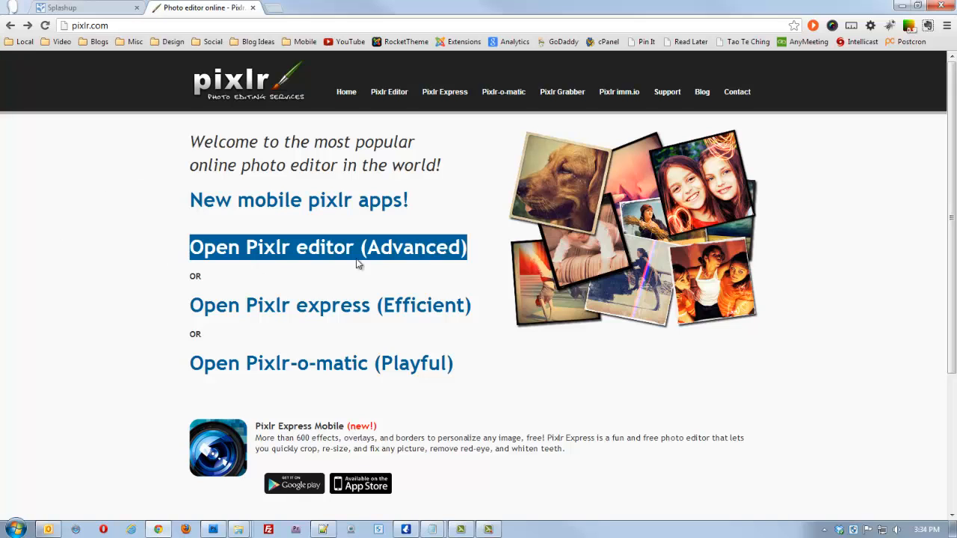
{"action": "left_click", "coordinate": [331, 248]}
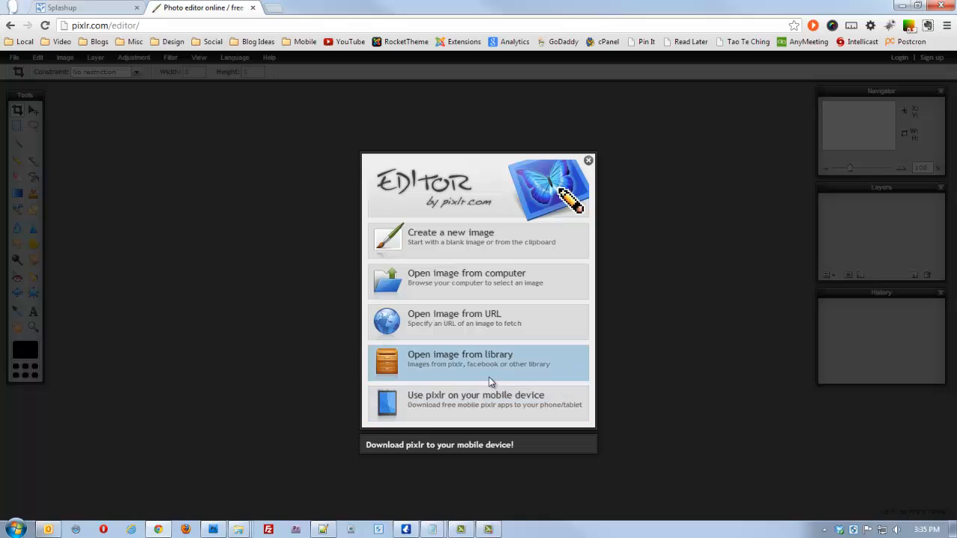
Open the image 100_0791 from the computer's desktop and move its window toward the middle of the workspace.
{"action": "left_click", "coordinate": [459, 289]}
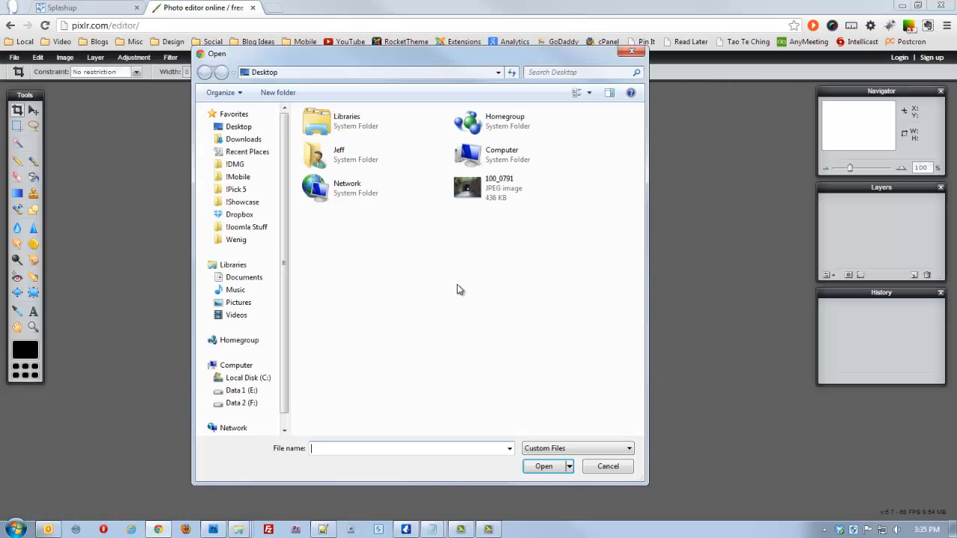
{"action": "double_click", "coordinate": [470, 189]}
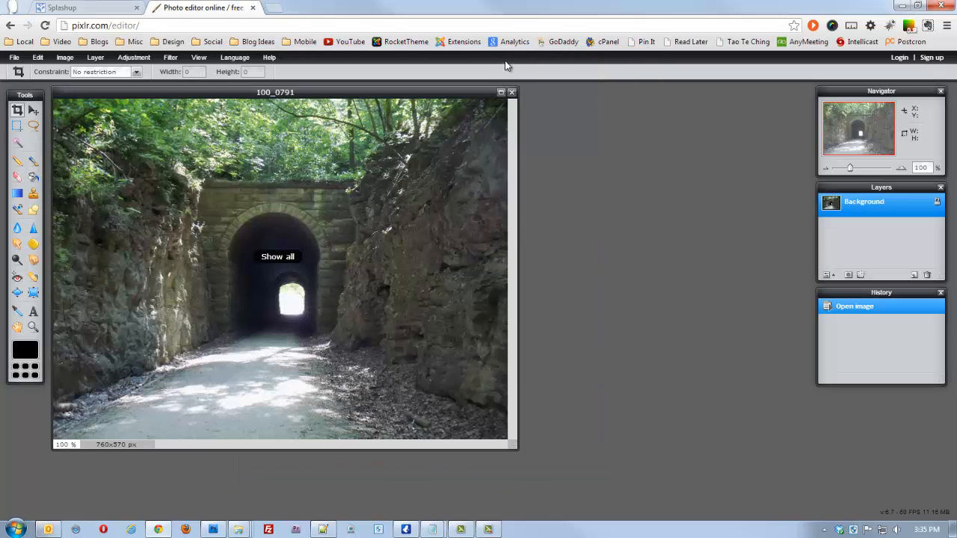
{"action": "left_click_drag", "start_coordinate": [442, 92], "coordinate": [569, 107]}
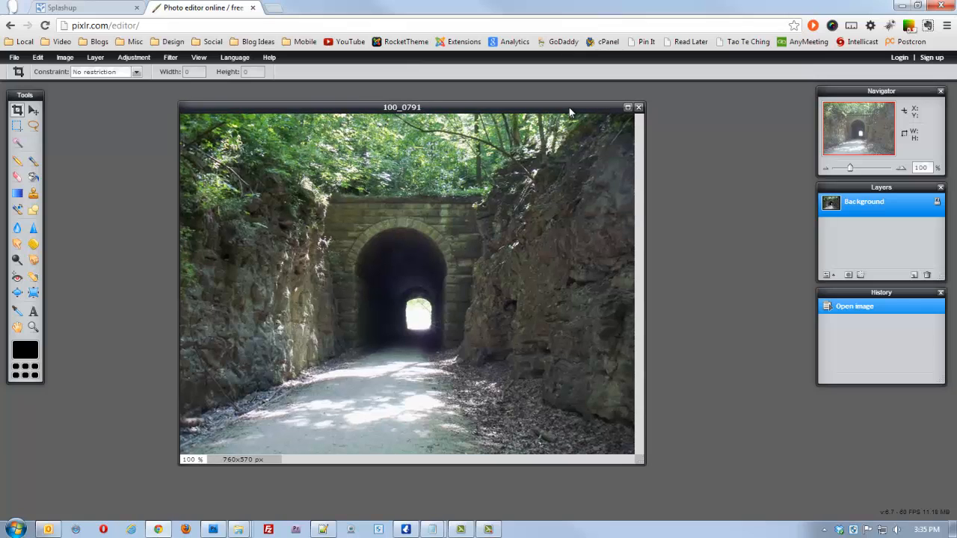
{"action": "left_click_drag", "start_coordinate": [569, 109], "coordinate": [592, 109]}
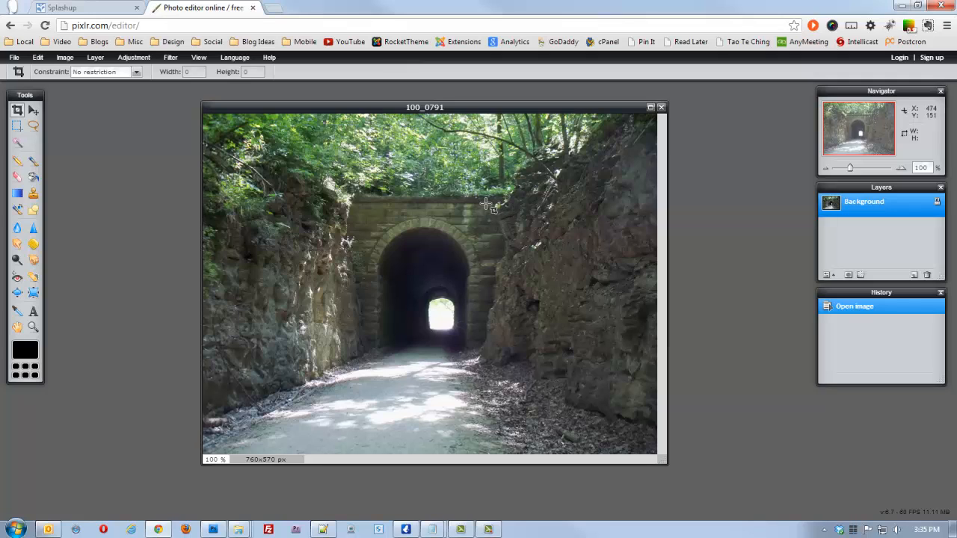
Increase the tunnel photo's saturation with a Hue & Saturation adjustment.
{"action": "left_click", "coordinate": [134, 57]}
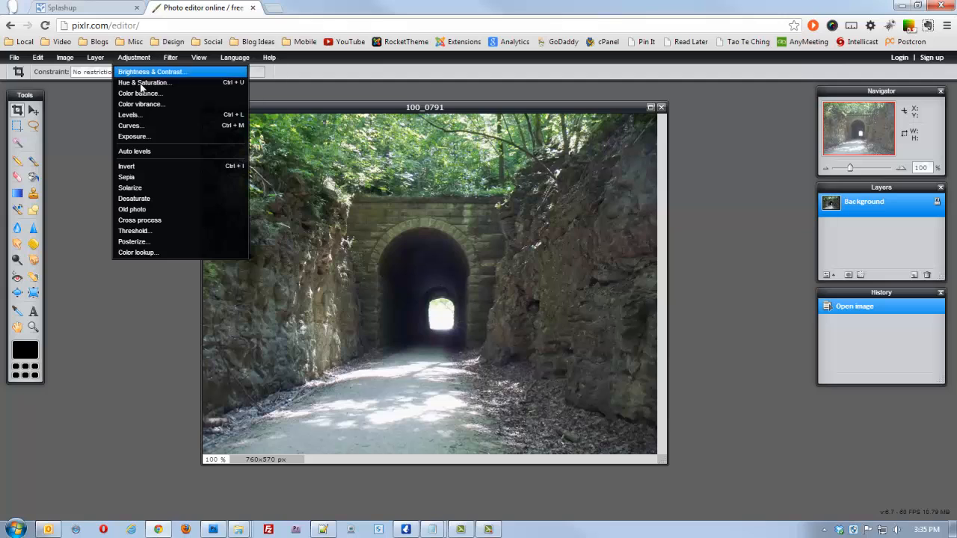
{"action": "left_click", "coordinate": [166, 85]}
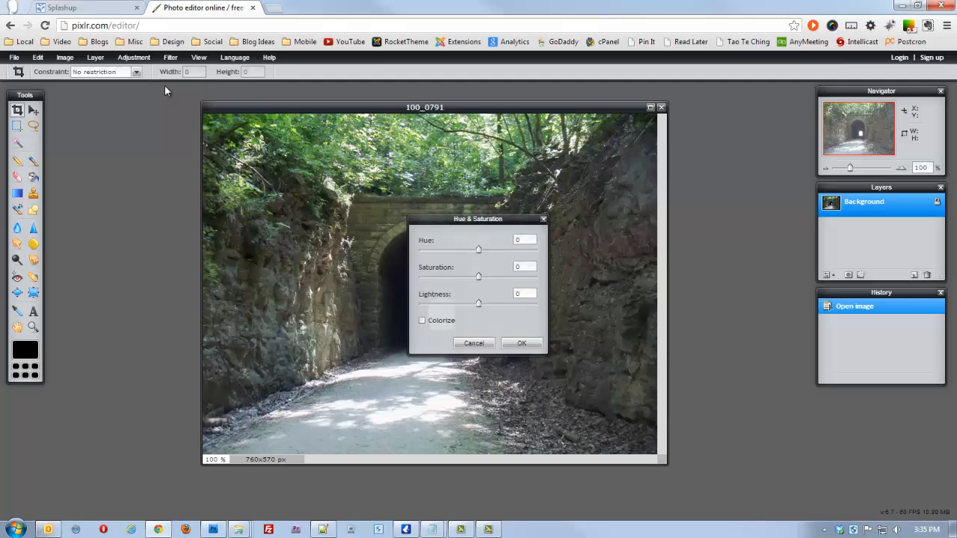
{"action": "left_click_drag", "start_coordinate": [479, 279], "coordinate": [514, 280]}
{"action": "left_click", "coordinate": [516, 344]}
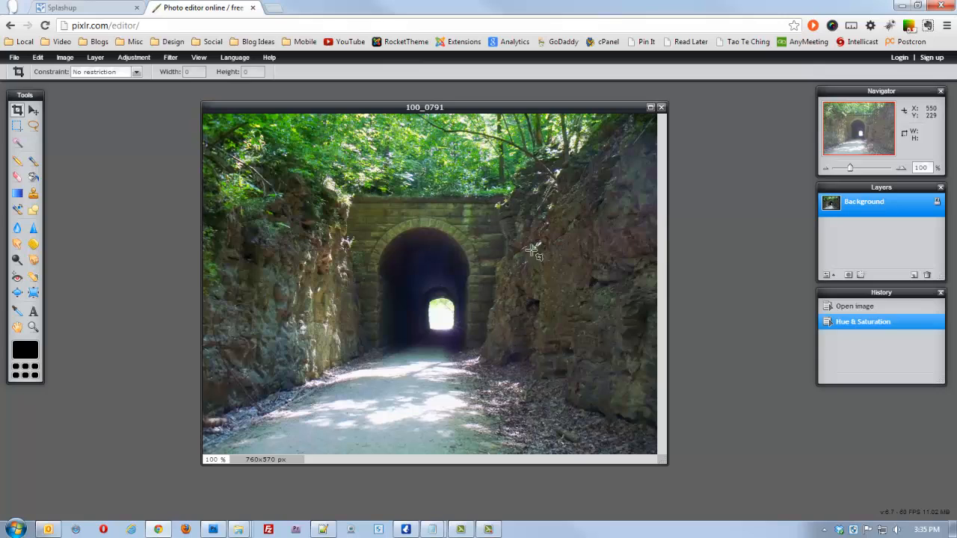
Compare the photo before and after the Hue & Saturation adjustment using the edit history.
{"action": "left_click", "coordinate": [854, 307]}
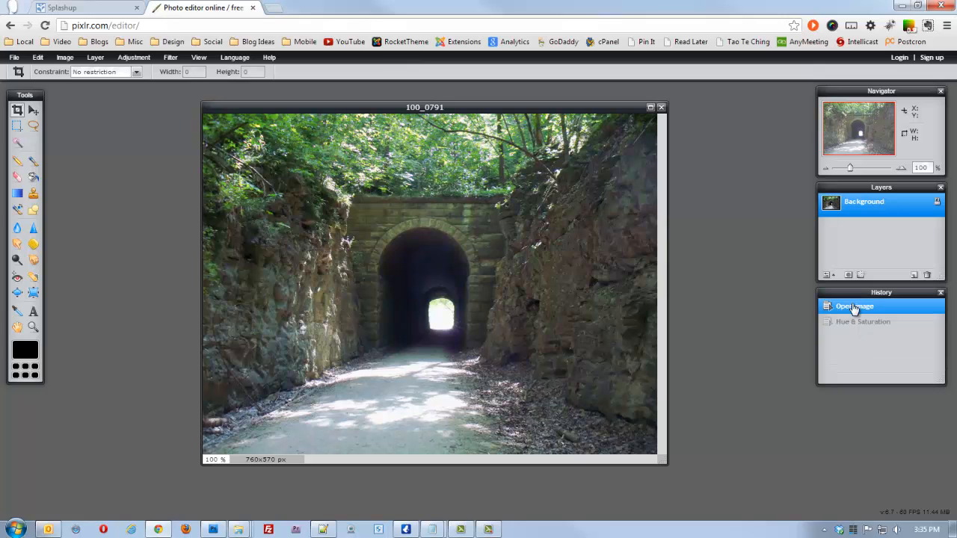
{"action": "left_click", "coordinate": [854, 324]}
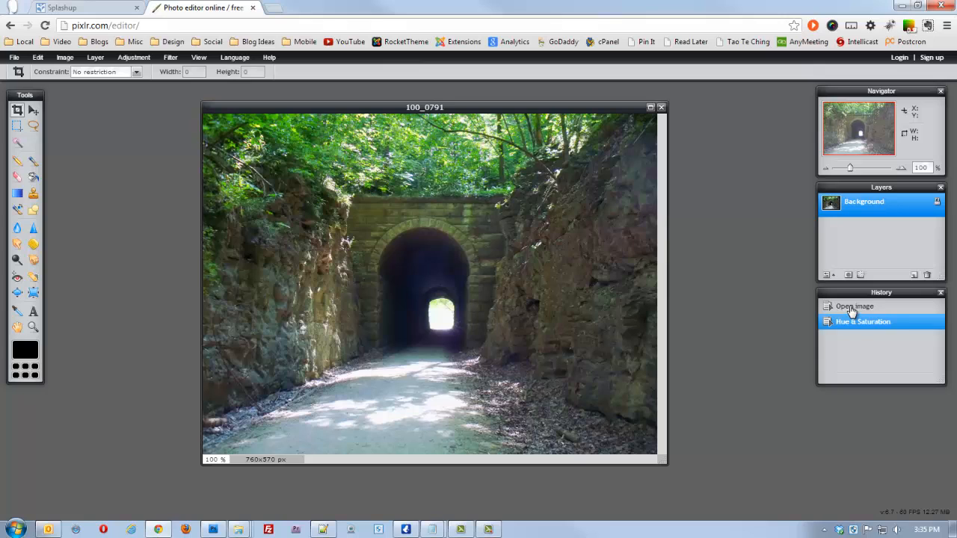
{"action": "left_click", "coordinate": [853, 307]}
{"action": "left_click", "coordinate": [854, 323]}
Try the Tilt shift filter with focus size 35 and focus location 80, and revert to the Hue & Saturation state.
{"action": "left_click", "coordinate": [170, 58]}
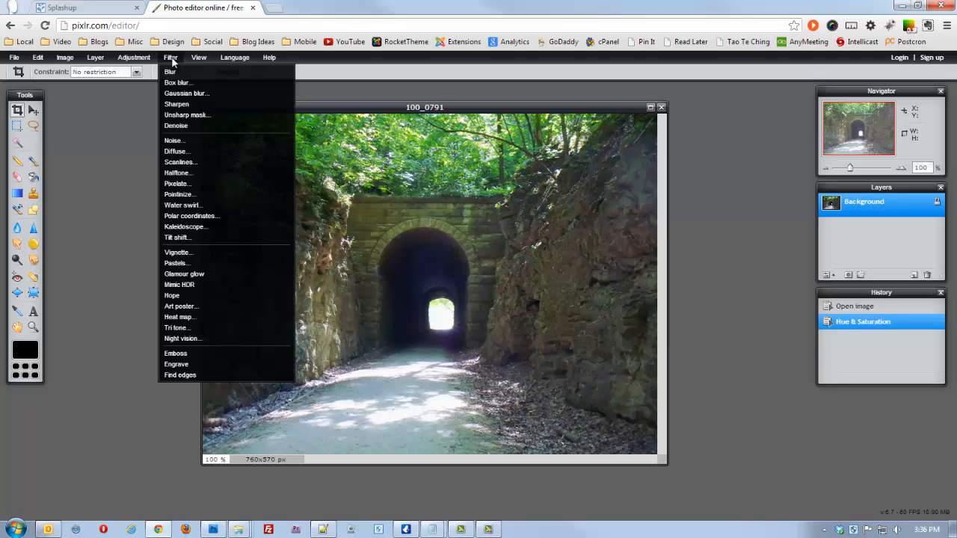
{"action": "left_click", "coordinate": [179, 238]}
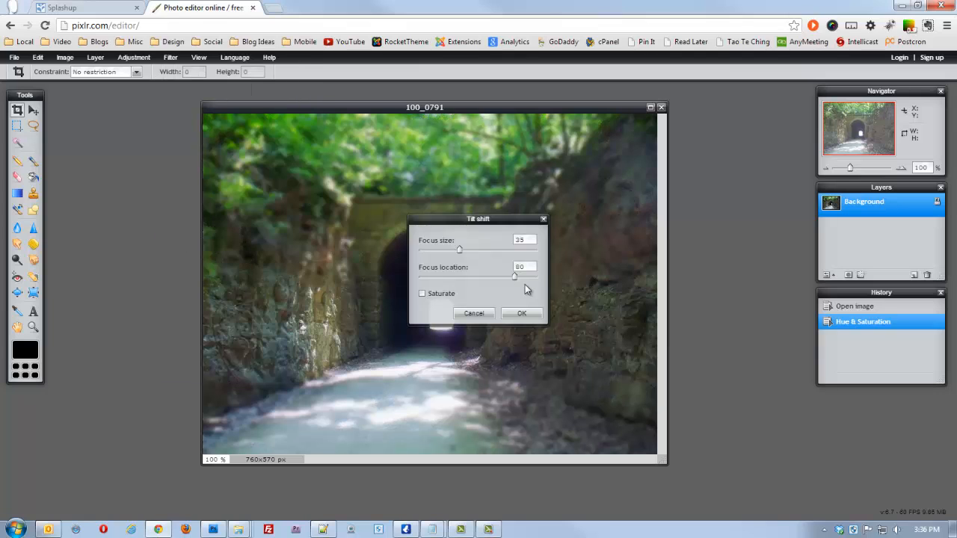
{"action": "left_click", "coordinate": [516, 314]}
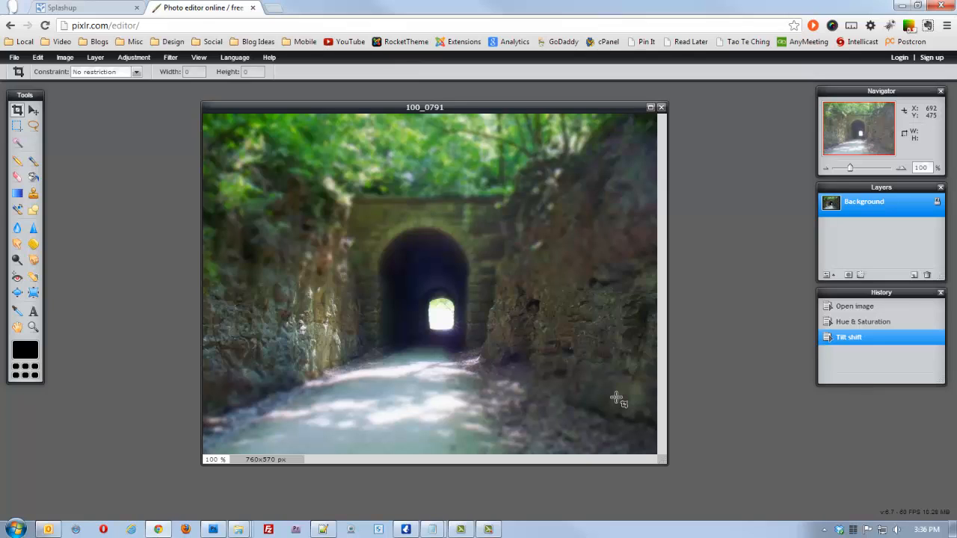
{"action": "left_click", "coordinate": [841, 323]}
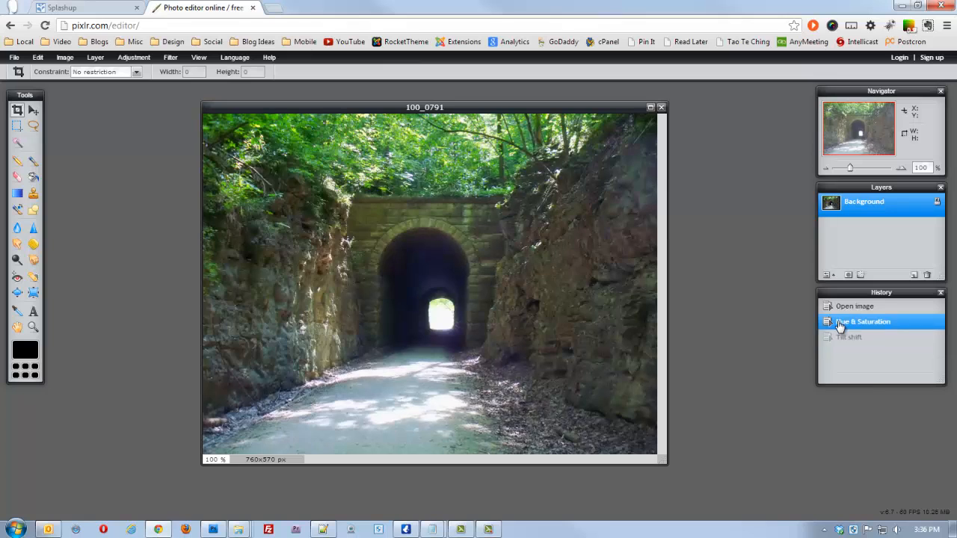
Try the Mimic HDR filter, compare it with the previous state, and revert to the Hue & Saturation state.
{"action": "left_click", "coordinate": [169, 59]}
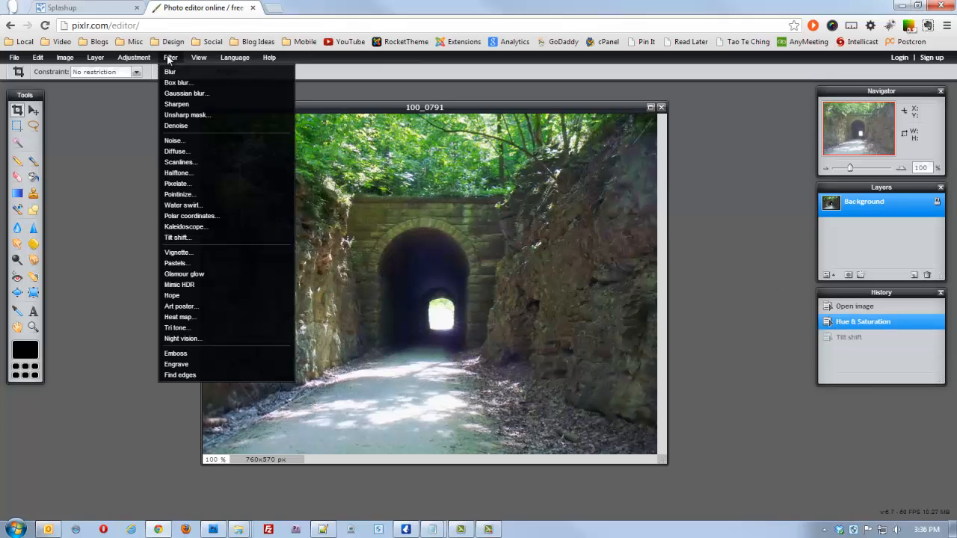
{"action": "left_click", "coordinate": [184, 285]}
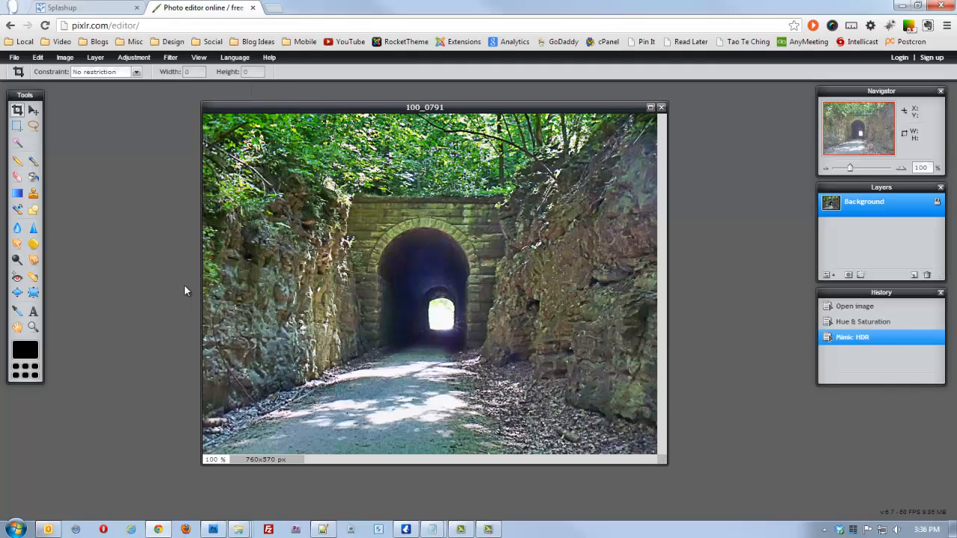
{"action": "left_click", "coordinate": [862, 323]}
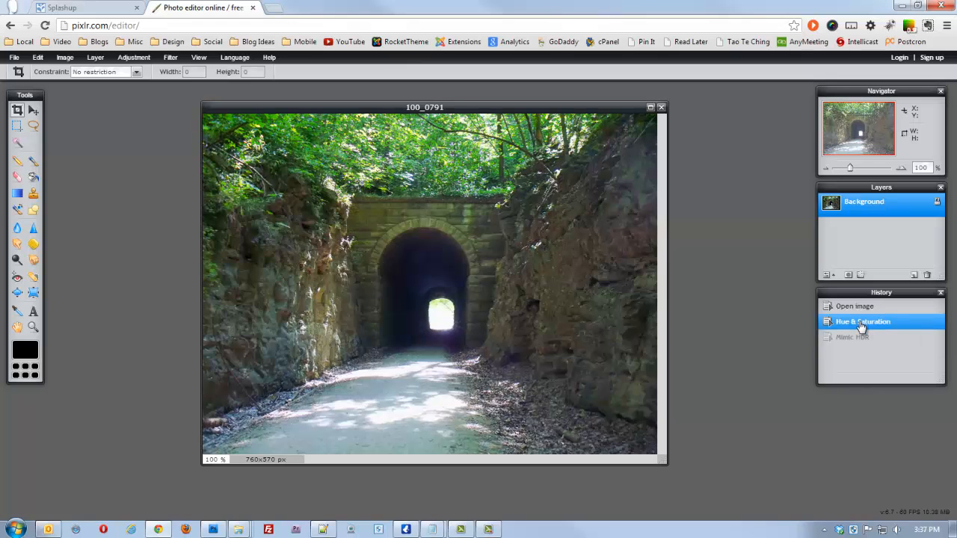
{"action": "left_click", "coordinate": [852, 339]}
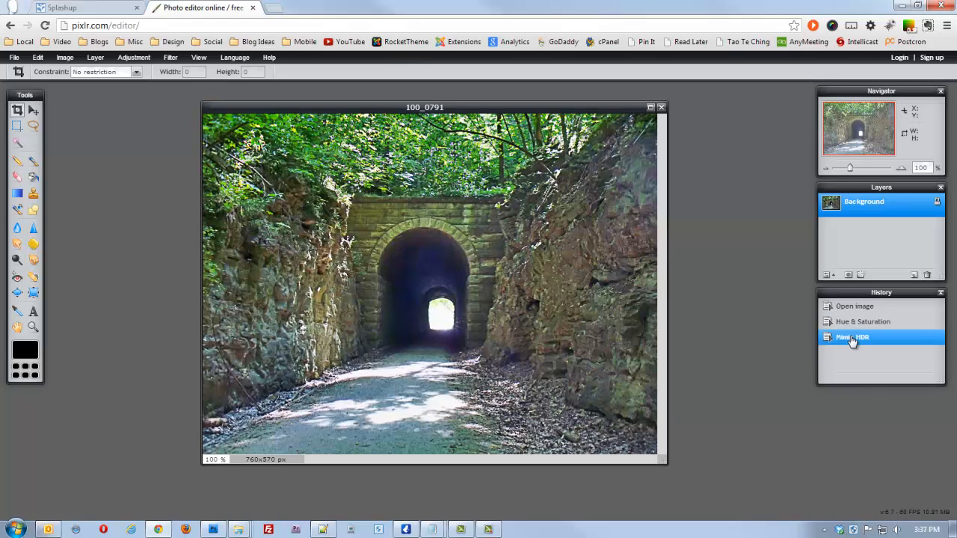
{"action": "left_click", "coordinate": [855, 323]}
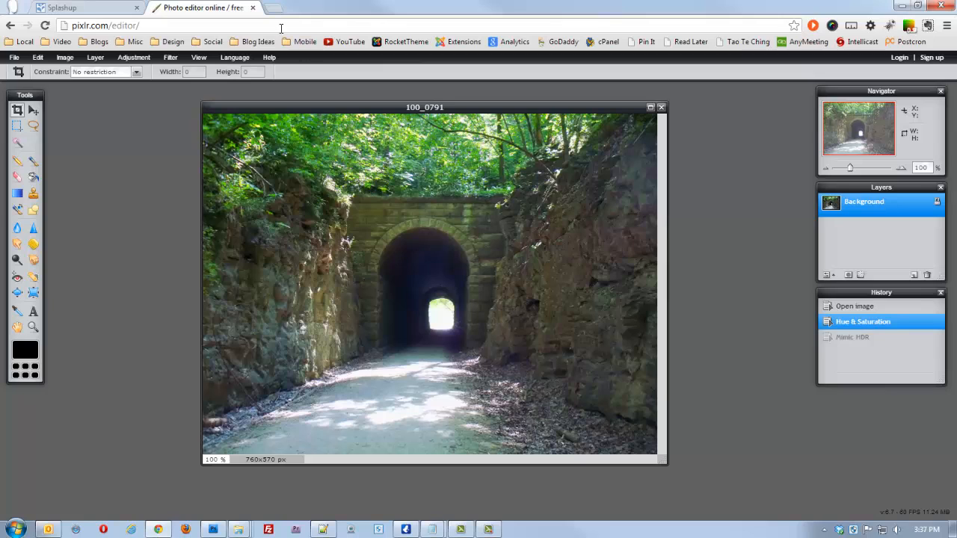
Try the Hope filter on the photo and revert to the Hue & Saturation state.
{"action": "left_click", "coordinate": [171, 58]}
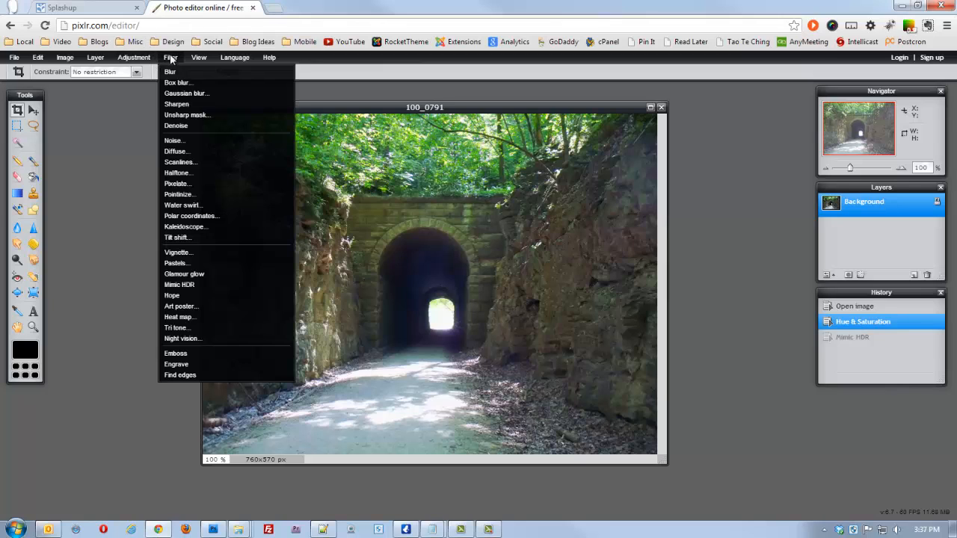
{"action": "left_click", "coordinate": [178, 296]}
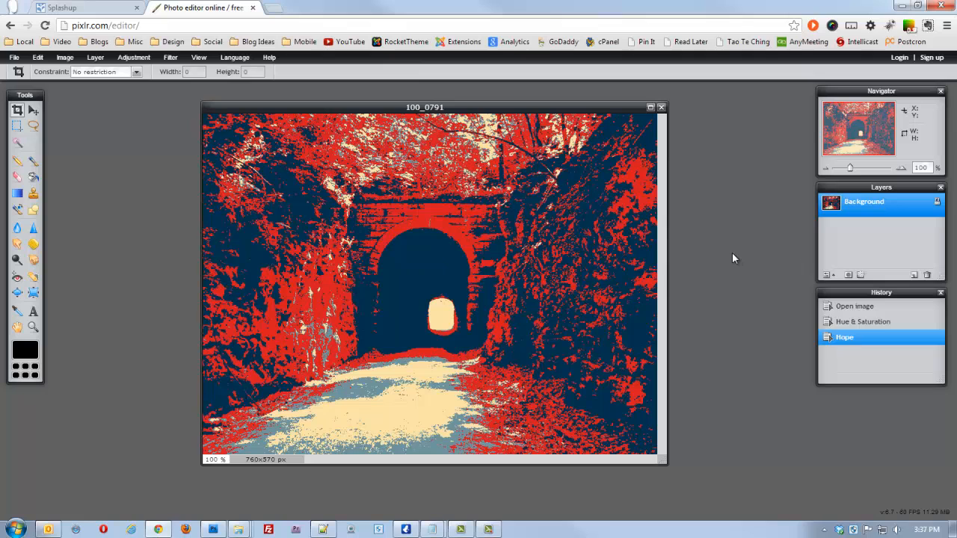
{"action": "left_click", "coordinate": [857, 324]}
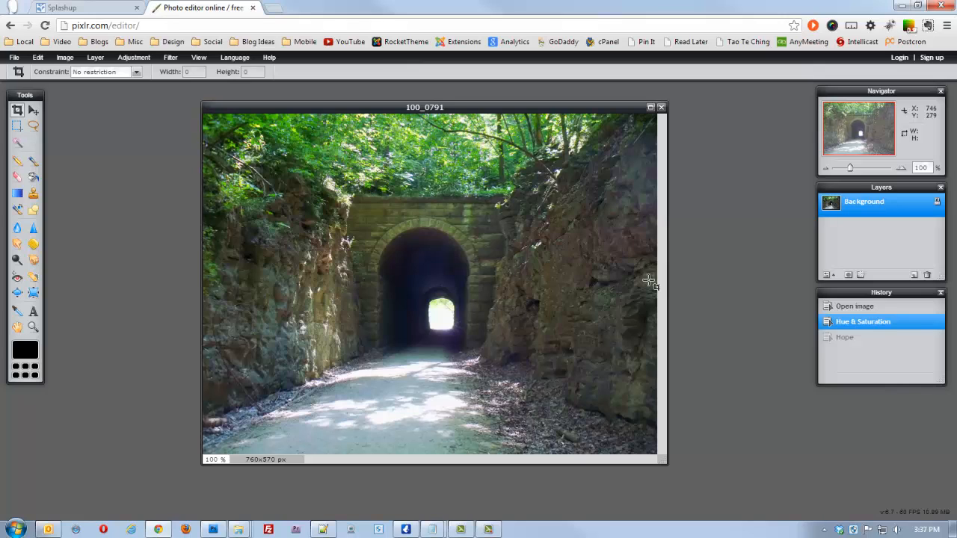
{"action": "left_click", "coordinate": [170, 59]}
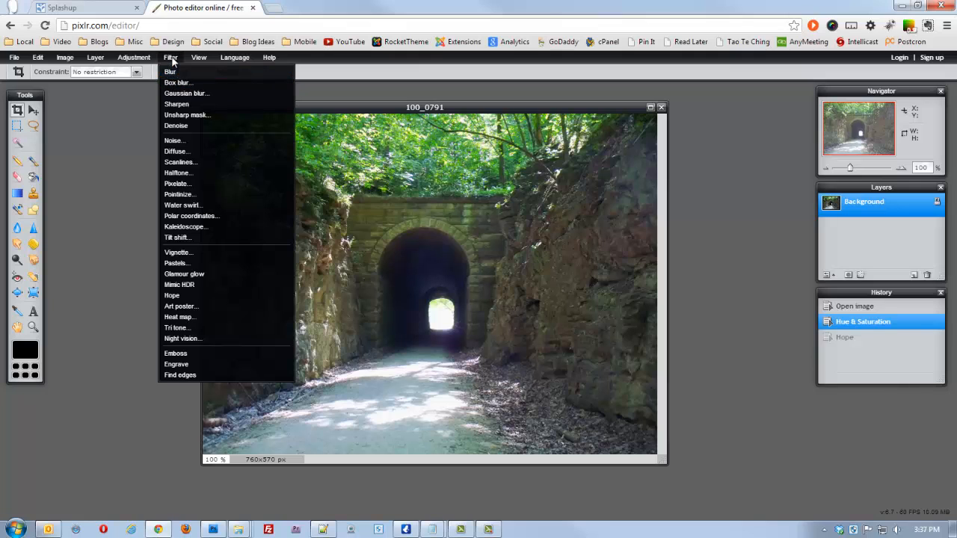
{"action": "mouse_move", "coordinate": [131, 60]}
{"action": "mouse_move", "coordinate": [90, 59]}
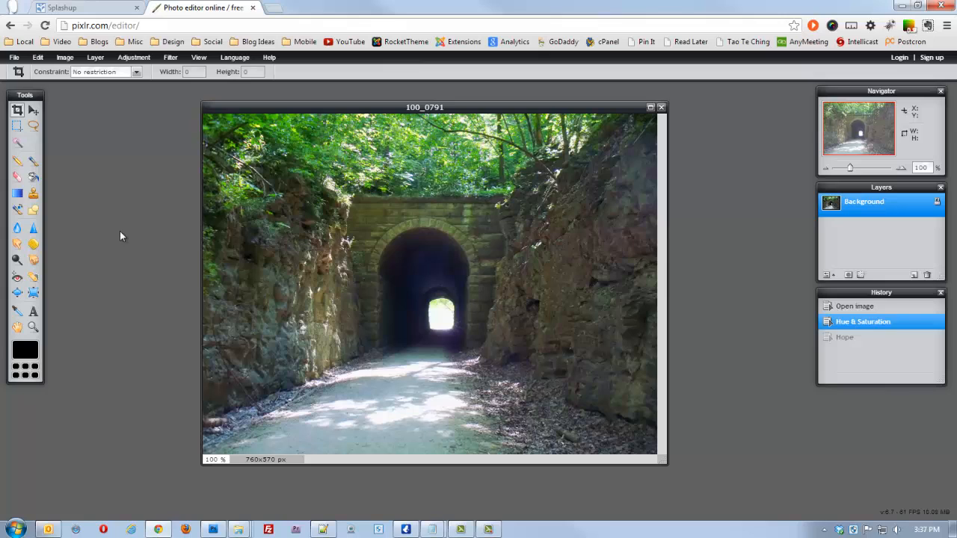
Add the text "Very Cool Tunnel" to the photo, starting on the rock wall beside the tunnel arch.
{"action": "left_click", "coordinate": [34, 312]}
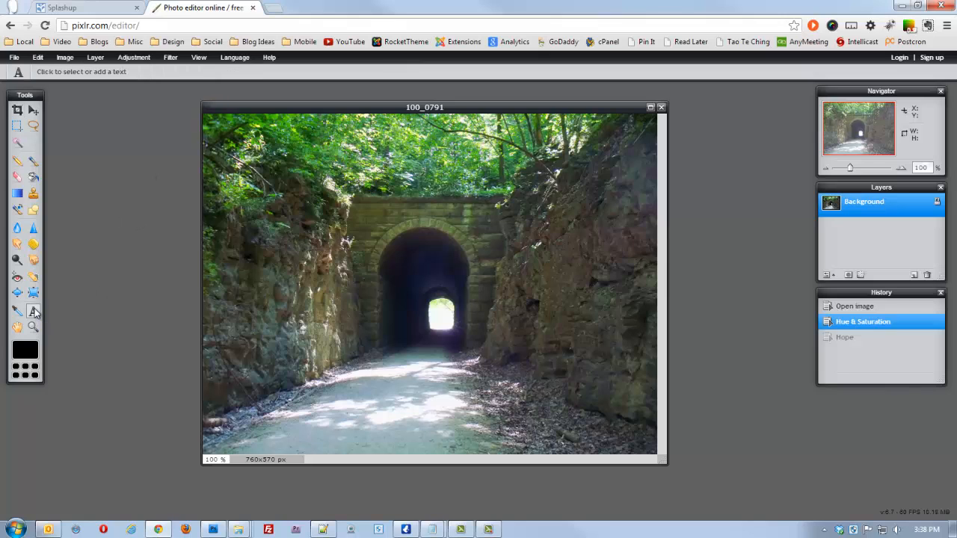
{"action": "left_click", "coordinate": [296, 234]}
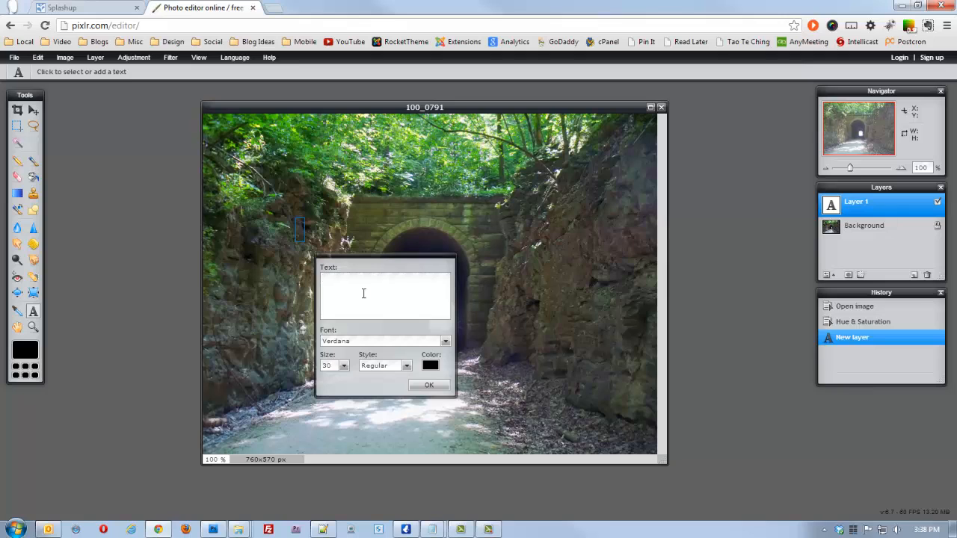
{"action": "type", "text": "Very "}
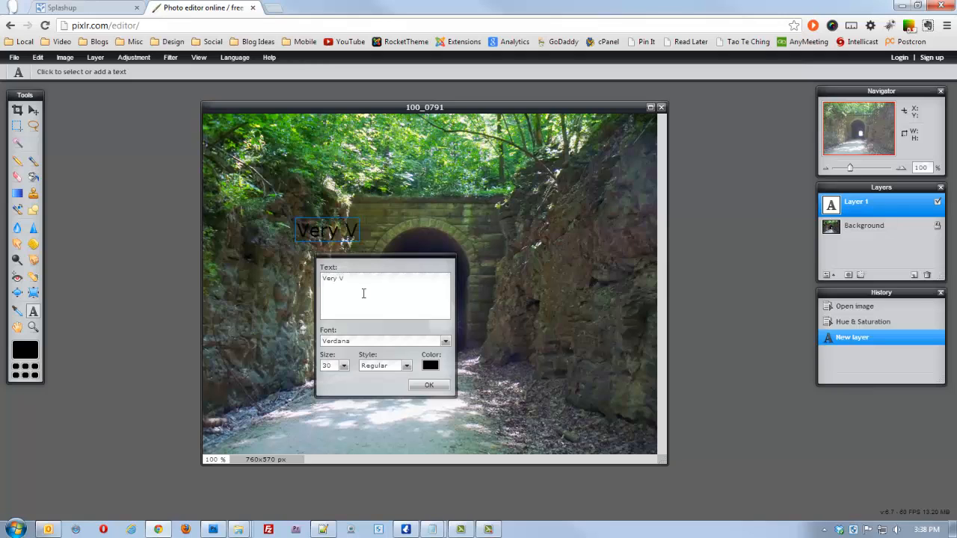
{"action": "type", "text": "Cool Tunnel"}
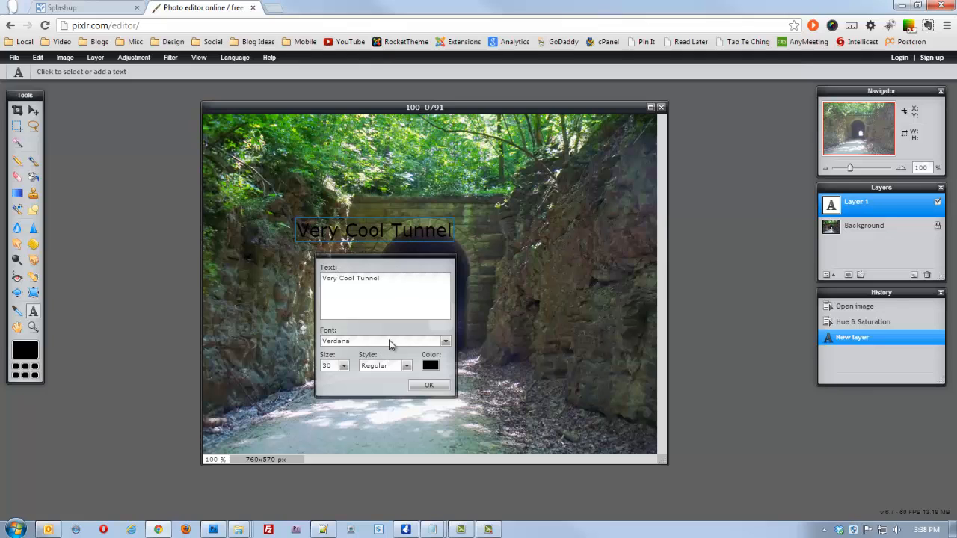
Set the caption's font to Hobo Std with the Regular style.
{"action": "left_click", "coordinate": [389, 344]}
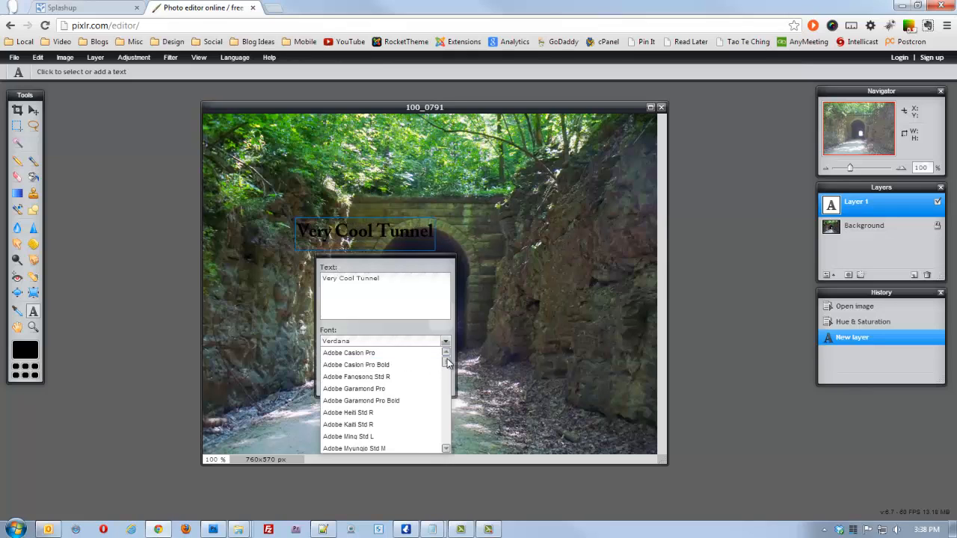
{"action": "left_click_drag", "start_coordinate": [446, 359], "coordinate": [446, 396]}
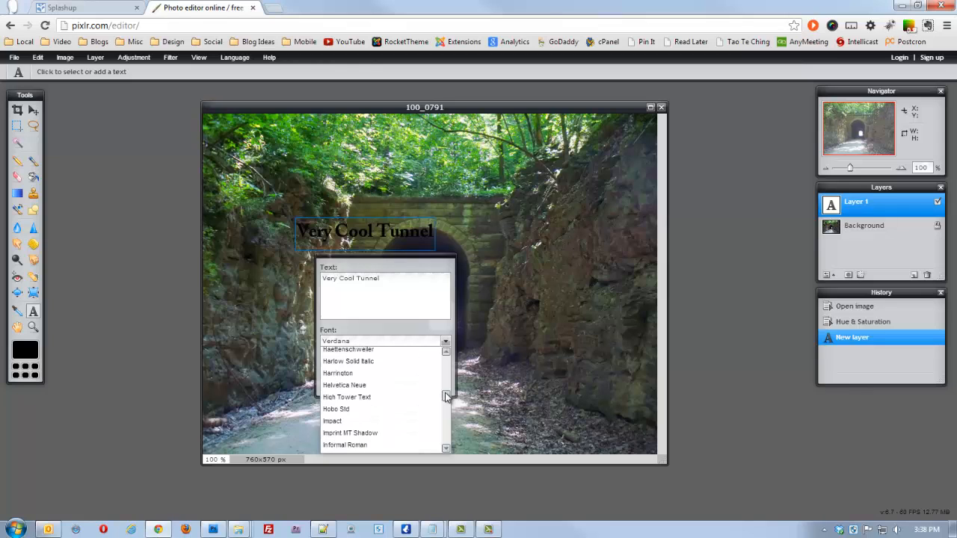
{"action": "left_click", "coordinate": [354, 410]}
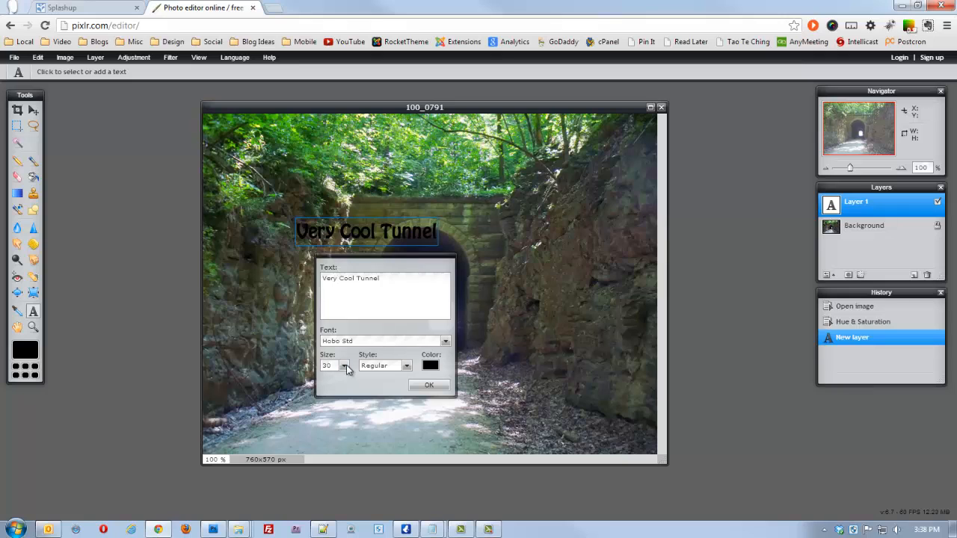
{"action": "left_click", "coordinate": [368, 365]}
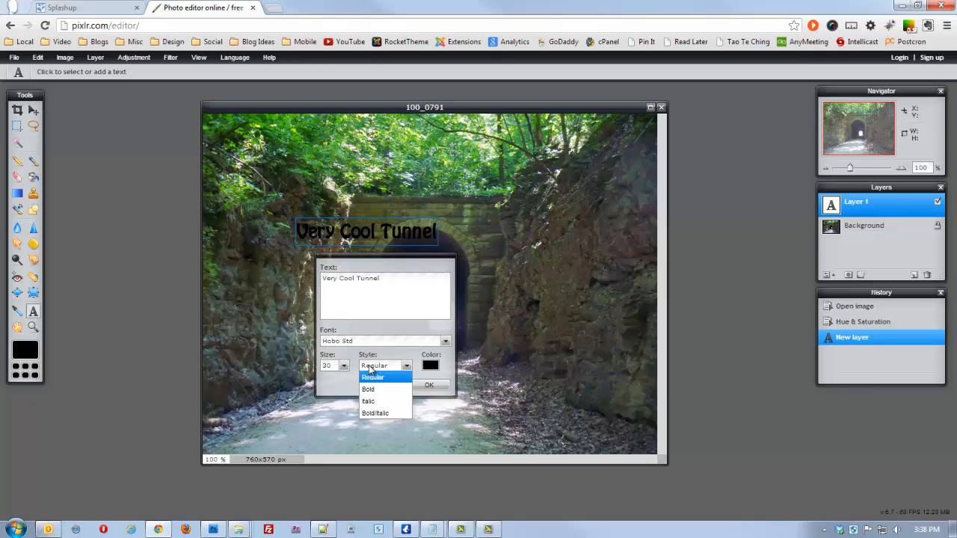
{"action": "left_click", "coordinate": [372, 377]}
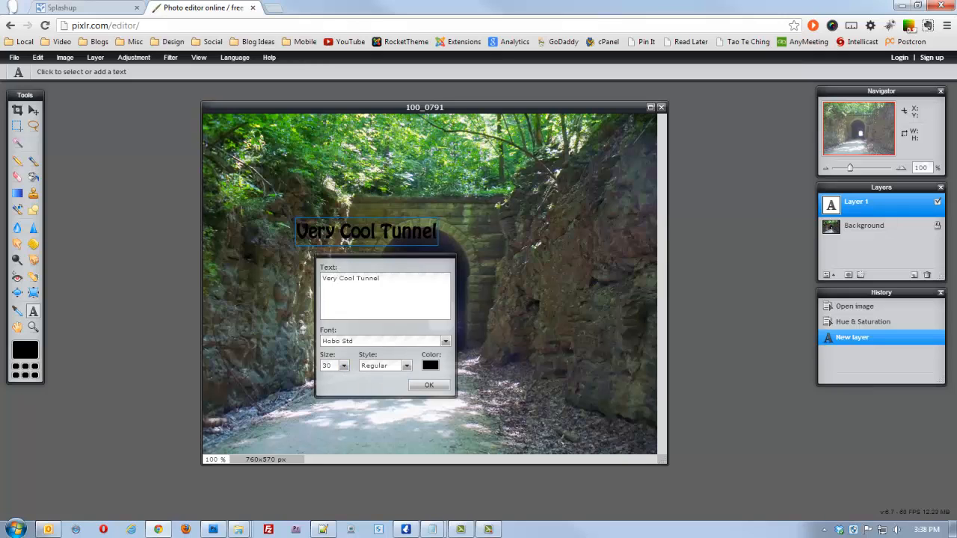
Change the caption's text color to red (ff0000) using the web color palette.
{"action": "left_click", "coordinate": [431, 365]}
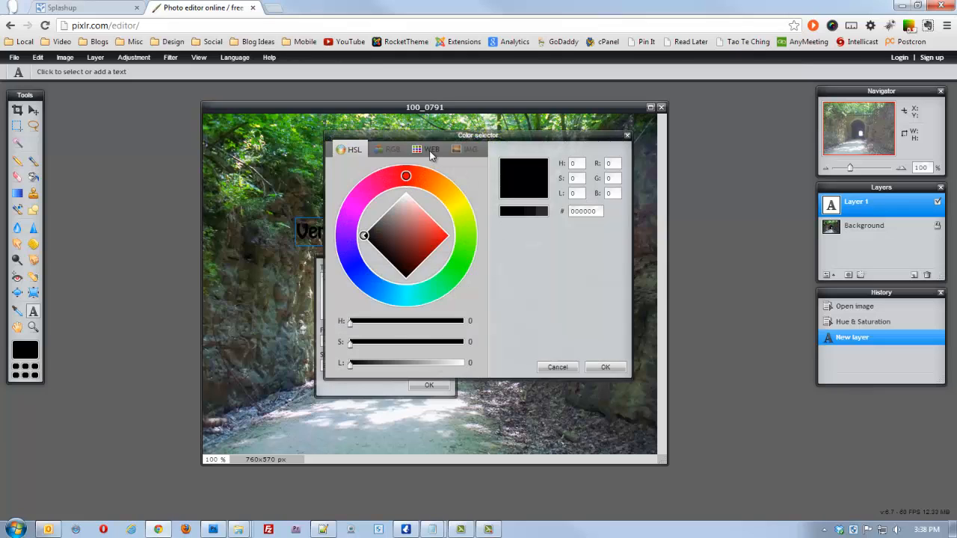
{"action": "left_click", "coordinate": [430, 152]}
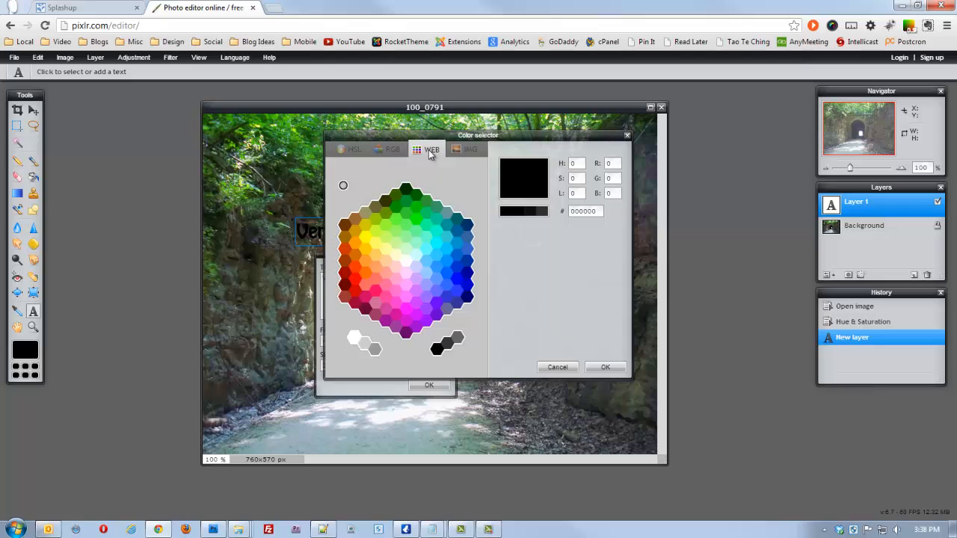
{"action": "left_click", "coordinate": [355, 276]}
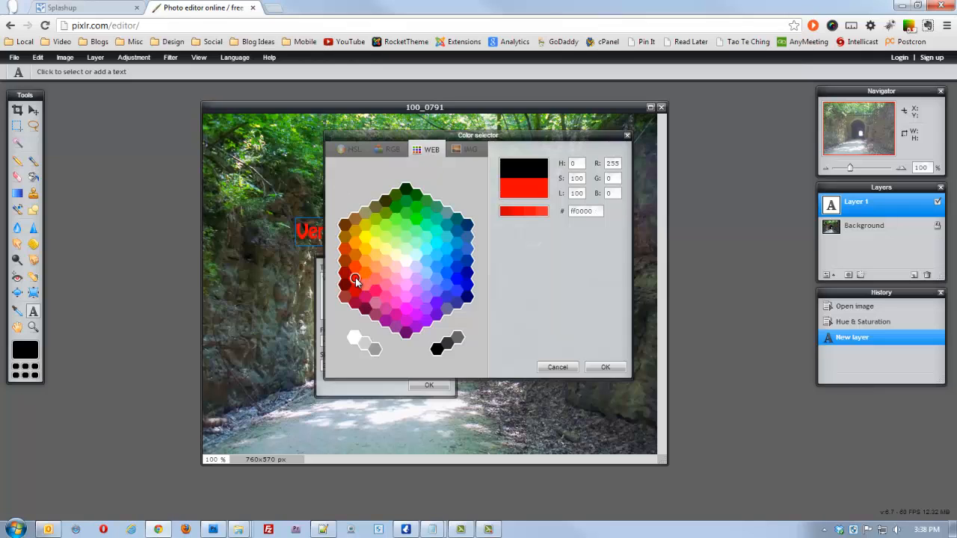
{"action": "left_click", "coordinate": [603, 369]}
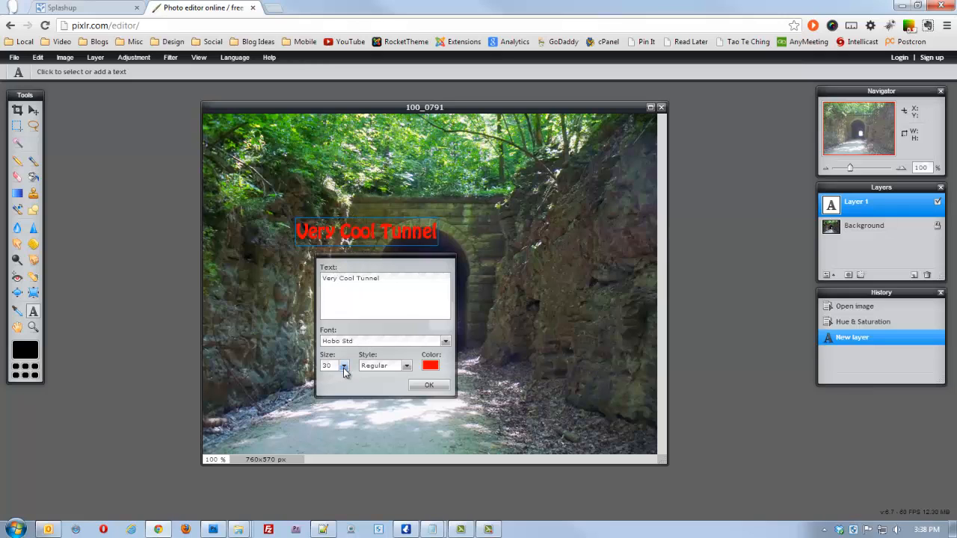
Enlarge the caption text to size 71 and apply the text settings.
{"action": "left_click", "coordinate": [344, 366]}
{"action": "left_click_drag", "start_coordinate": [300, 379], "coordinate": [319, 379]}
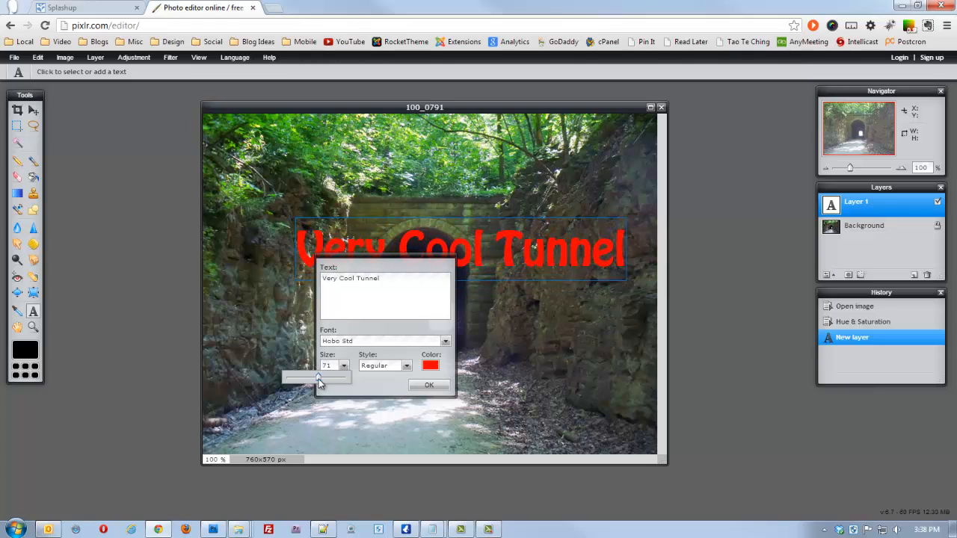
{"action": "left_click", "coordinate": [429, 385]}
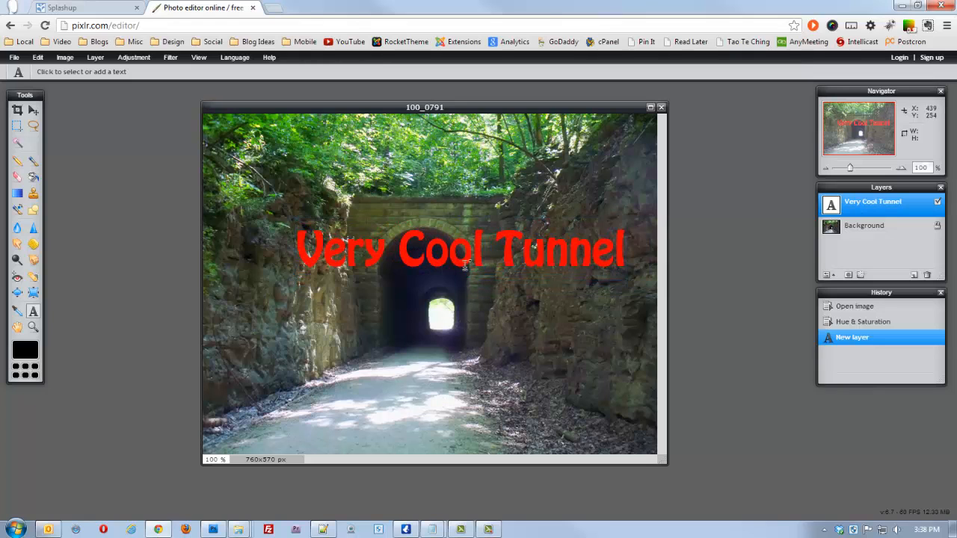
Move the "Very Cool Tunnel" caption down to the start of the path, just below the tunnel opening.
{"action": "left_click", "coordinate": [33, 110]}
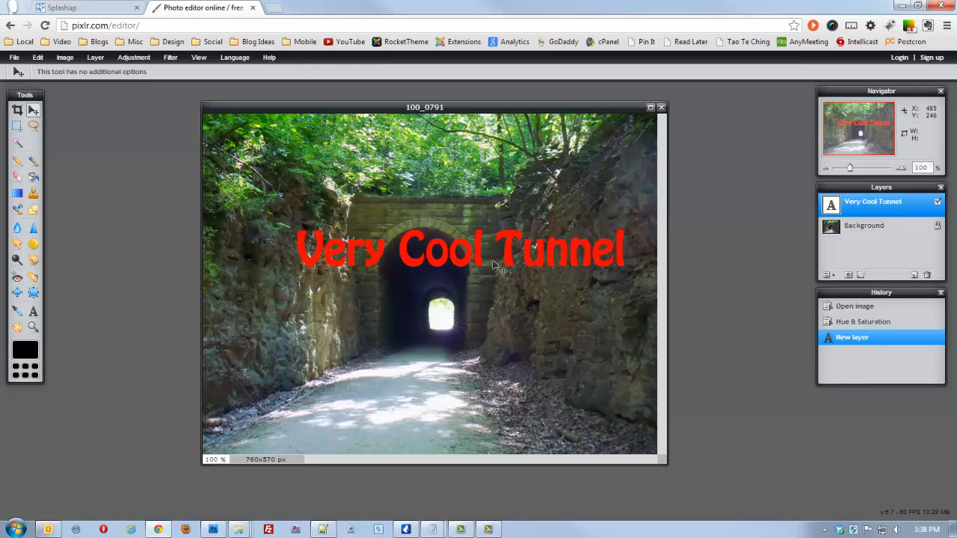
{"action": "left_click_drag", "start_coordinate": [460, 256], "coordinate": [429, 373]}
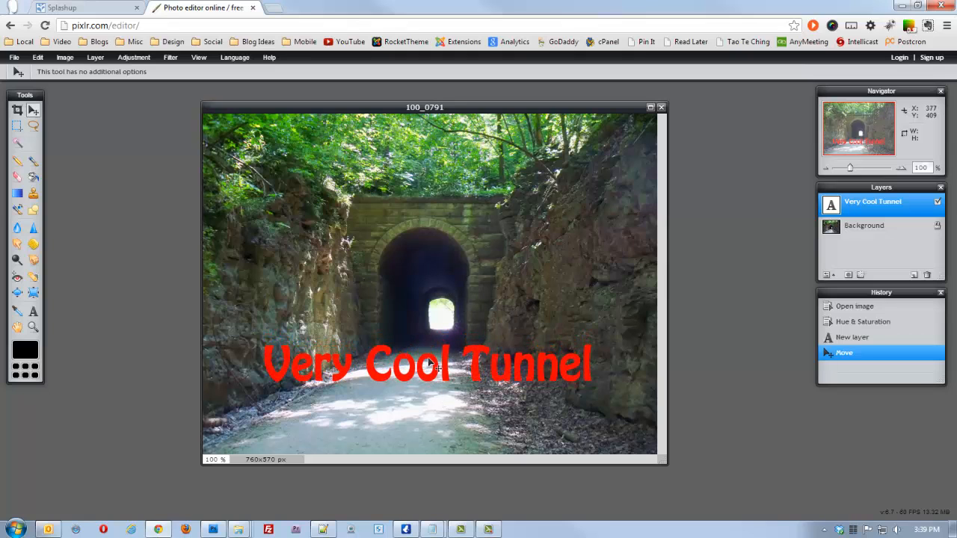
{"action": "left_click_drag", "start_coordinate": [431, 364], "coordinate": [431, 360]}
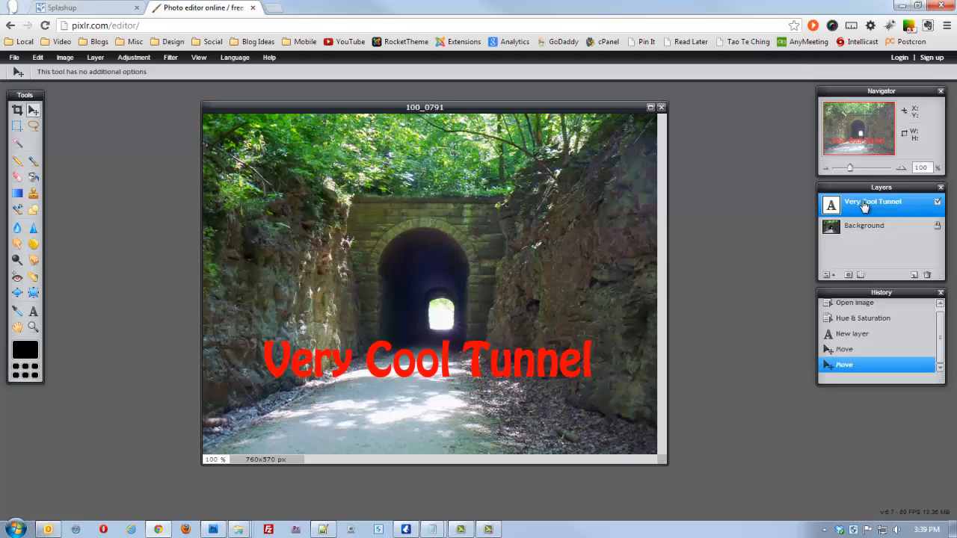
Hide and reshow the "Very Cool Tunnel" layer, reselect it after the Background layer, and nudge the caption slightly down.
{"action": "left_click", "coordinate": [938, 203]}
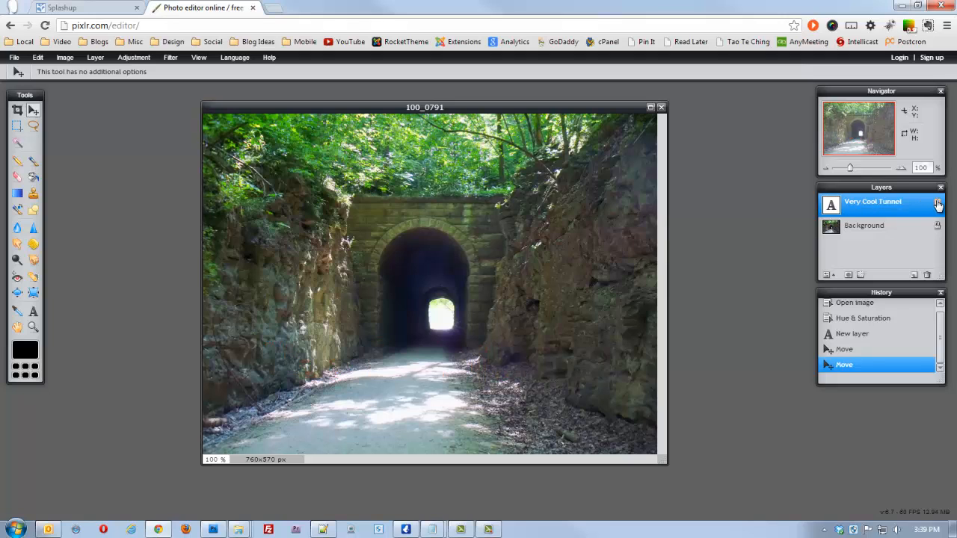
{"action": "left_click", "coordinate": [938, 204]}
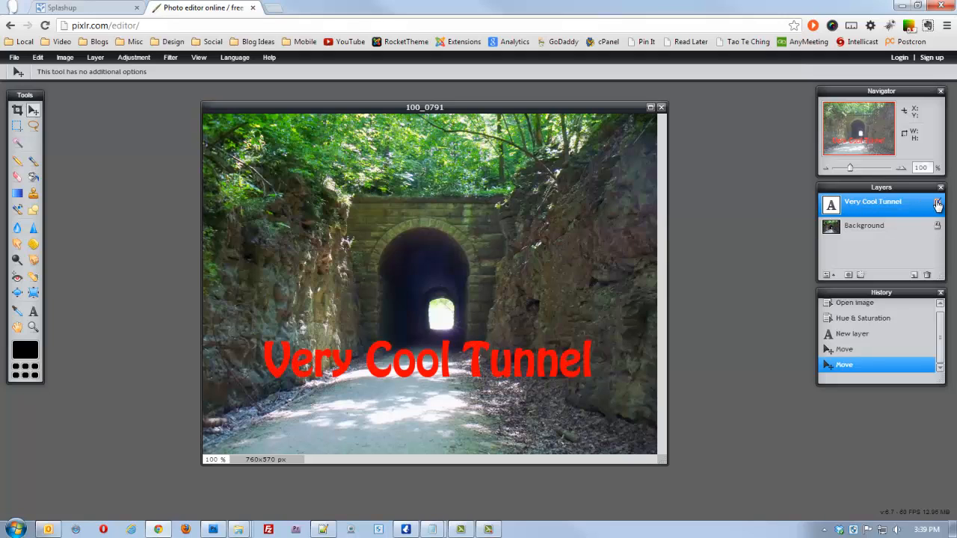
{"action": "left_click", "coordinate": [868, 227]}
{"action": "left_click", "coordinate": [870, 209]}
{"action": "mouse_move", "coordinate": [444, 375]}
{"action": "left_mouse_down"}
{"action": "mouse_move", "coordinate": [446, 286]}
{"action": "mouse_move", "coordinate": [443, 377]}
{"action": "left_mouse_up"}
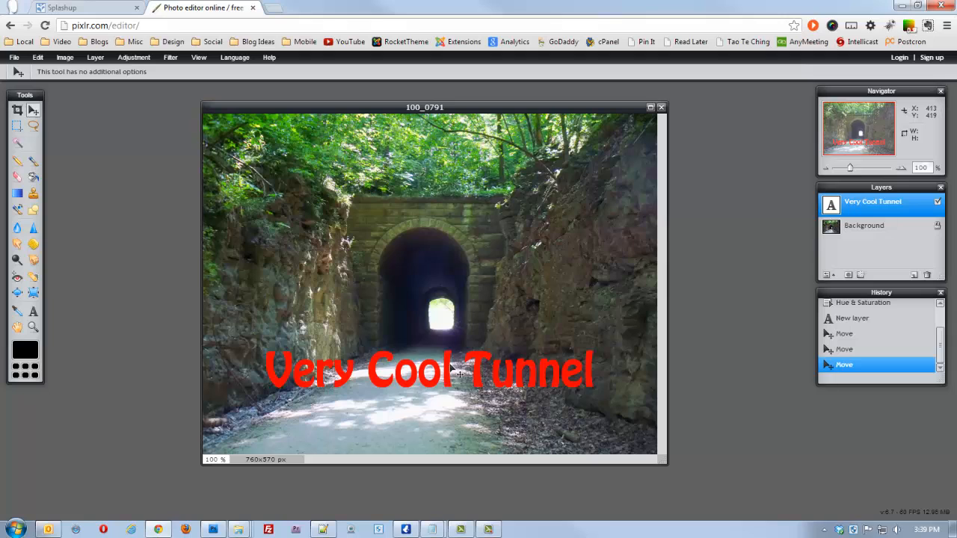
Add a drop shadow to the "Very Cool Tunnel" layer through its layer styles and display the shadow's settings.
{"action": "left_click", "coordinate": [100, 58]}
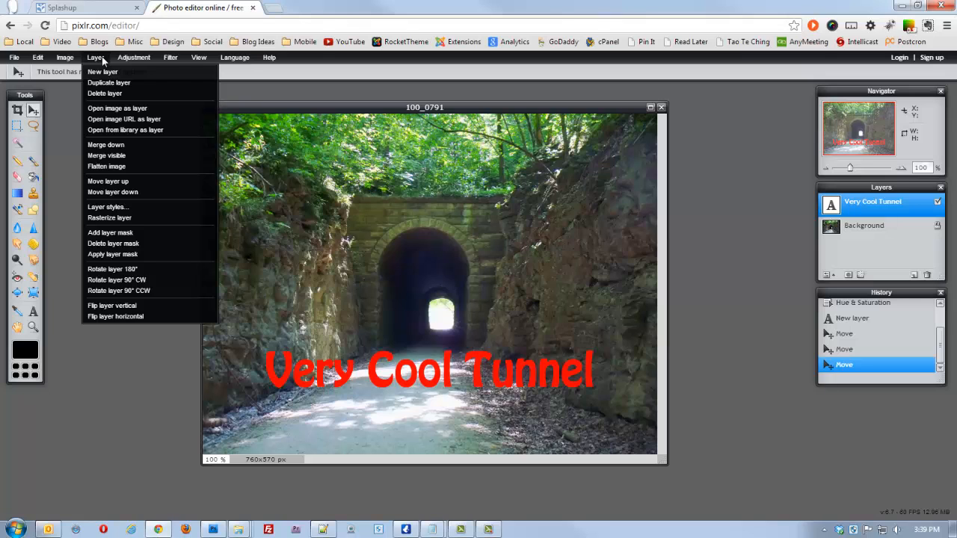
{"action": "mouse_move", "coordinate": [120, 60]}
{"action": "left_click", "coordinate": [859, 203]}
{"action": "right_click", "coordinate": [859, 204]}
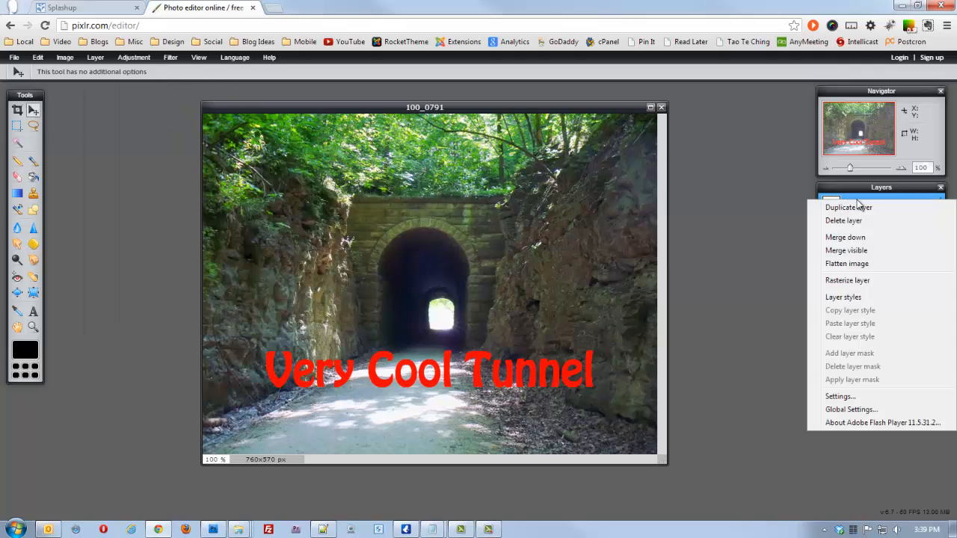
{"action": "left_click", "coordinate": [843, 297]}
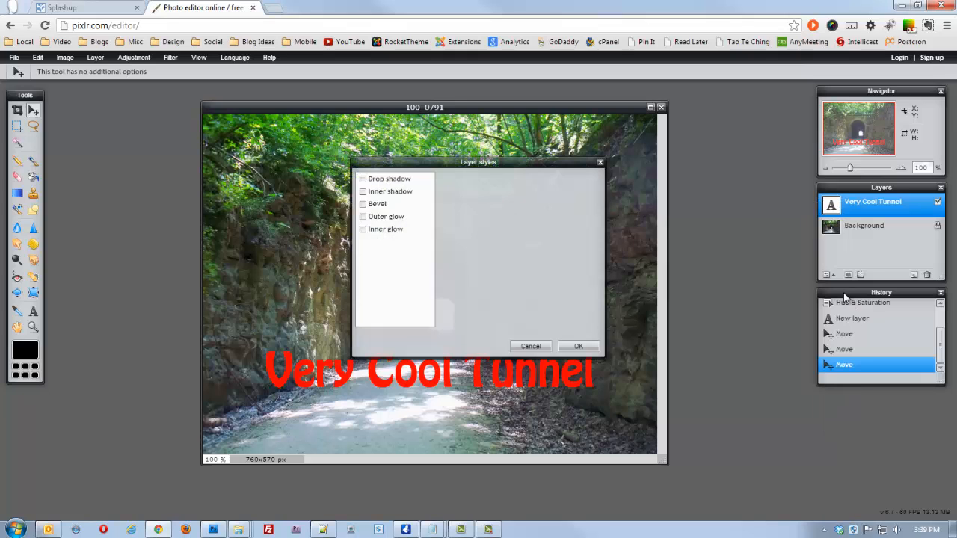
{"action": "left_click", "coordinate": [365, 181]}
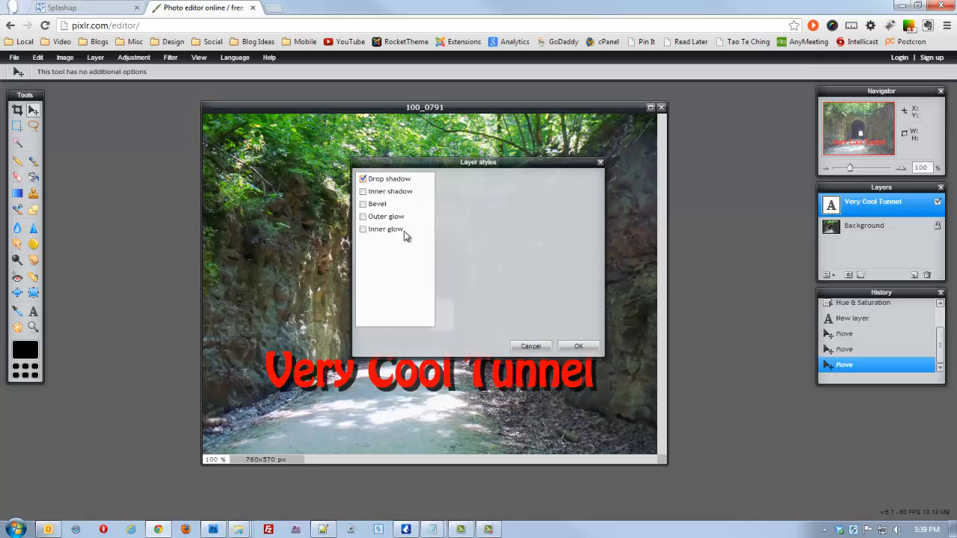
{"action": "left_click", "coordinate": [379, 182]}
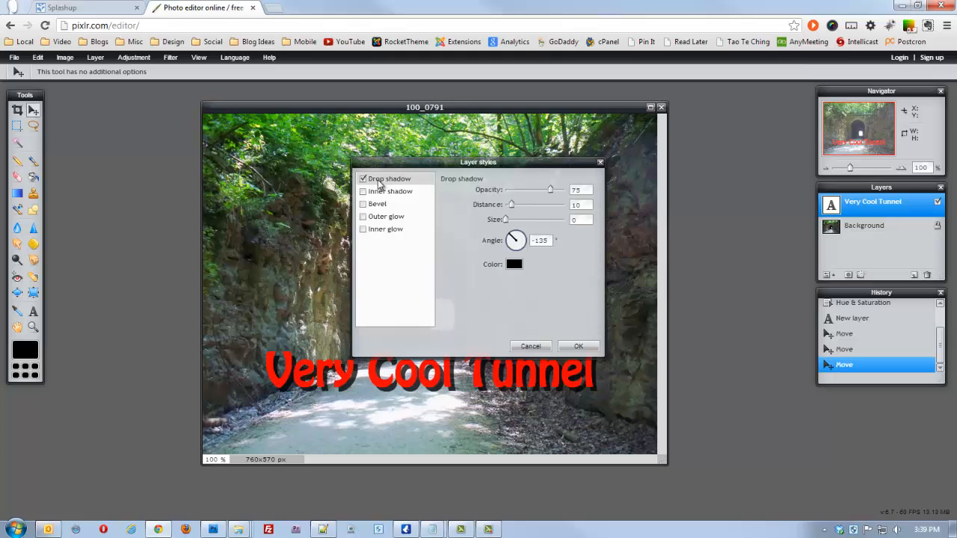
Set the drop shadow's opacity to 100 and its distance to 20, keeping the caption in view.
{"action": "left_click_drag", "start_coordinate": [508, 166], "coordinate": [634, 140]}
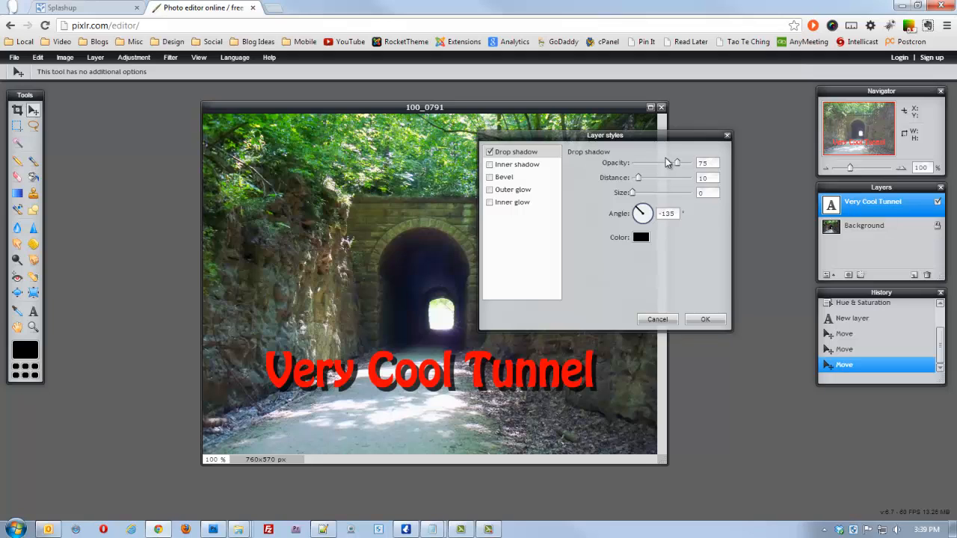
{"action": "left_click_drag", "start_coordinate": [686, 164], "coordinate": [700, 168]}
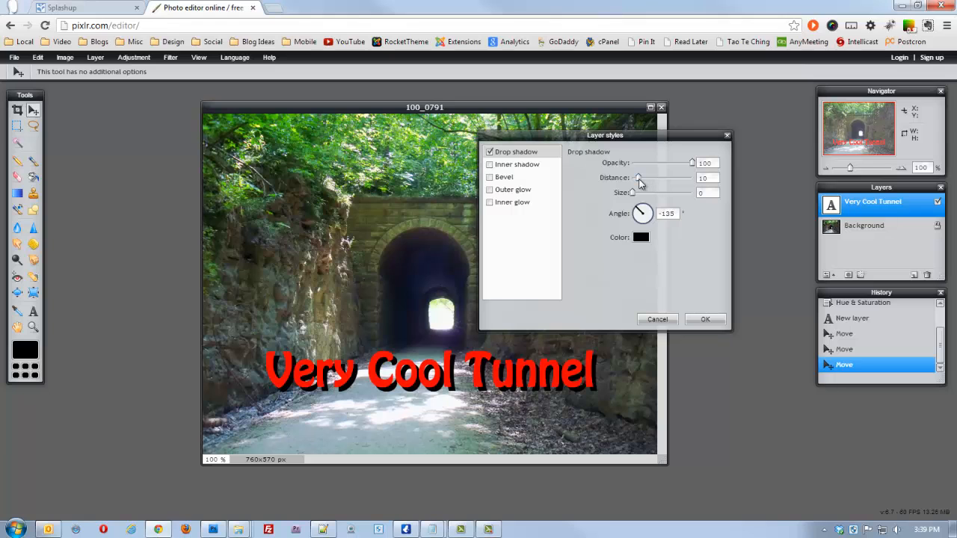
{"action": "left_click_drag", "start_coordinate": [639, 184], "coordinate": [627, 201]}
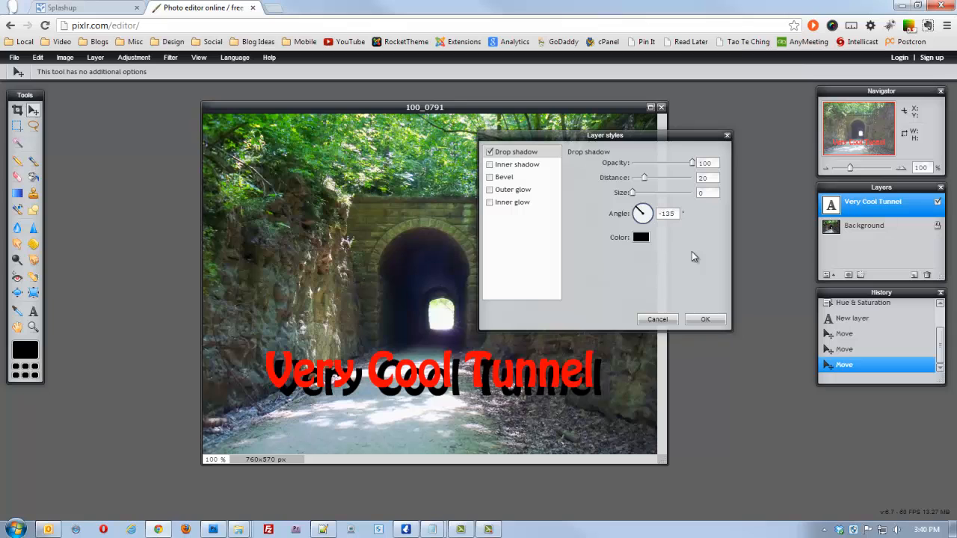
Change the drop shadow's color to blue (0000cc) and apply the layer style.
{"action": "left_click", "coordinate": [641, 237]}
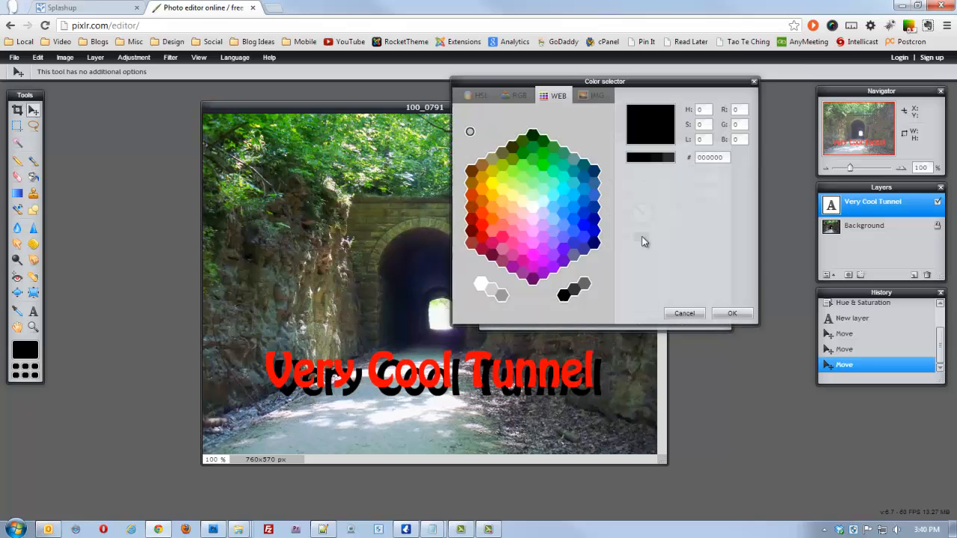
{"action": "left_click", "coordinate": [593, 219]}
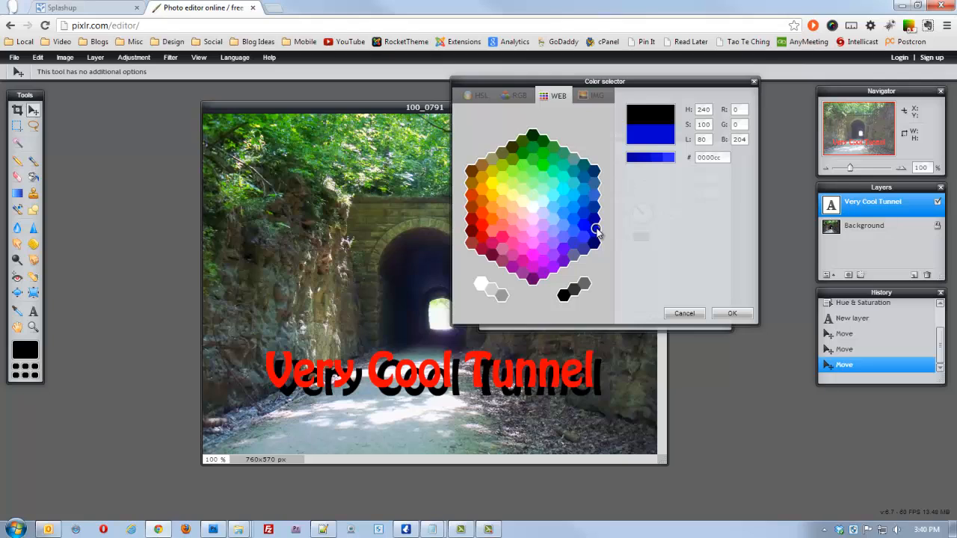
{"action": "left_click", "coordinate": [731, 315]}
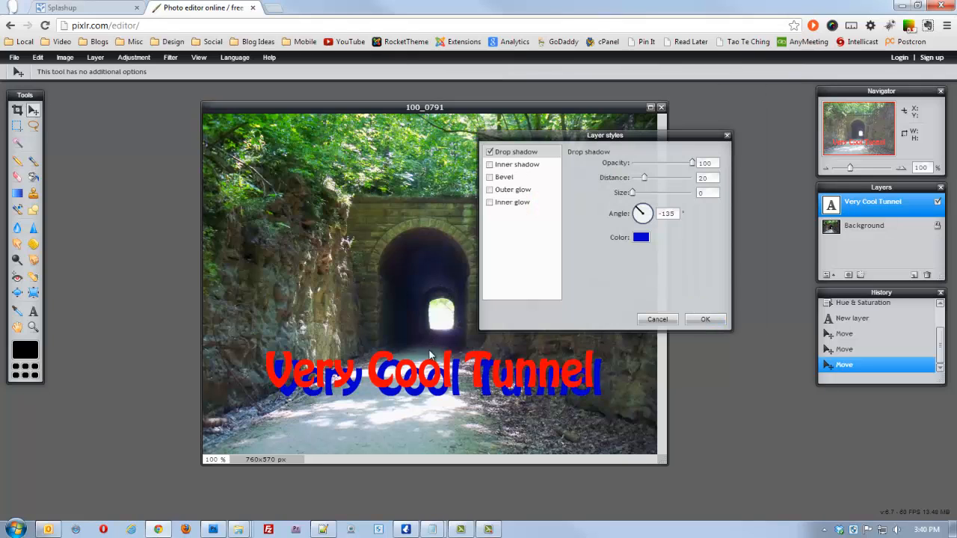
{"action": "left_click", "coordinate": [699, 320]}
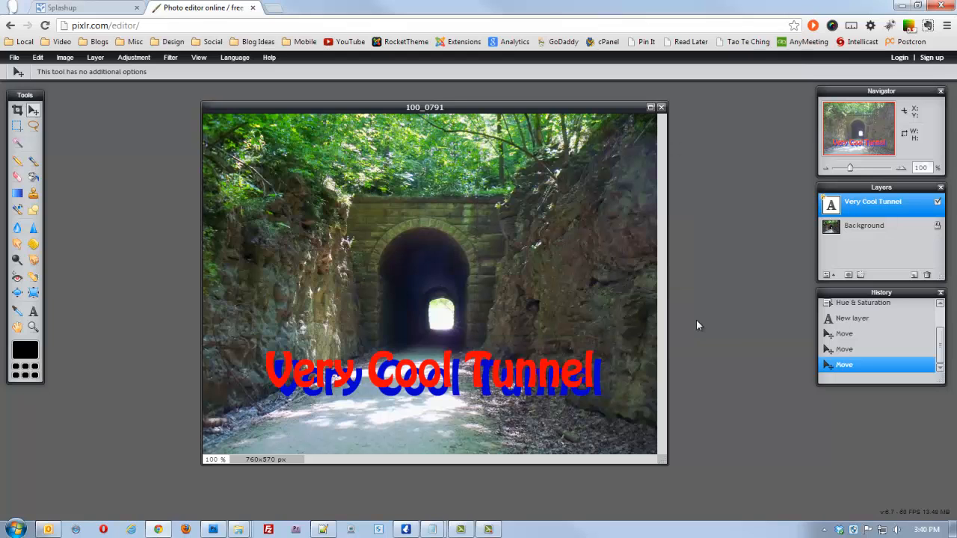
Review the caption layer's drop shadow settings again and leave them without making changes.
{"action": "right_click", "coordinate": [872, 204]}
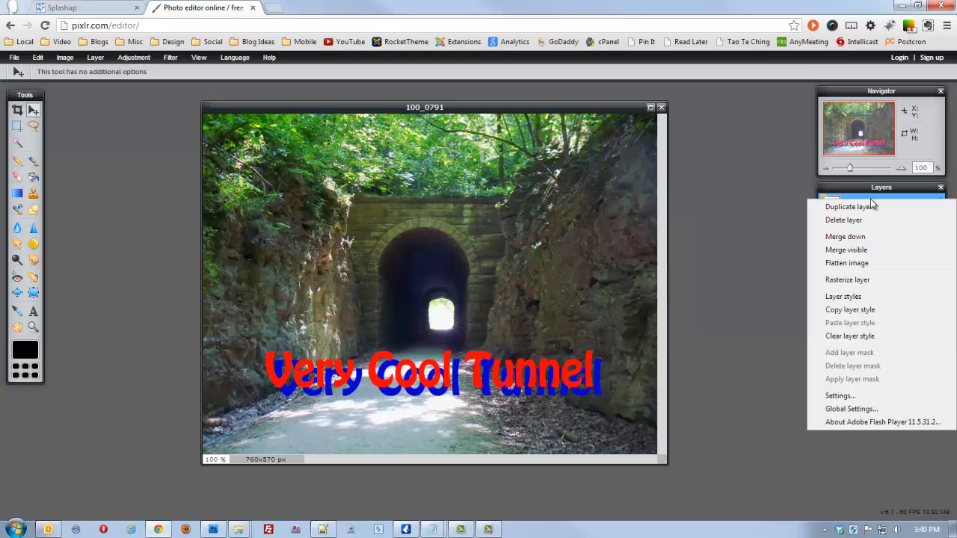
{"action": "left_click", "coordinate": [857, 297]}
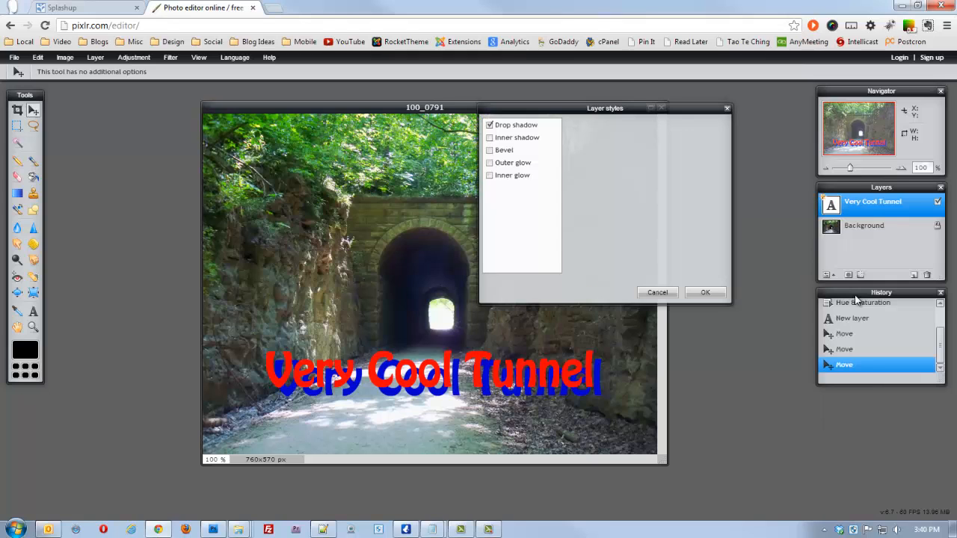
{"action": "left_click", "coordinate": [517, 128]}
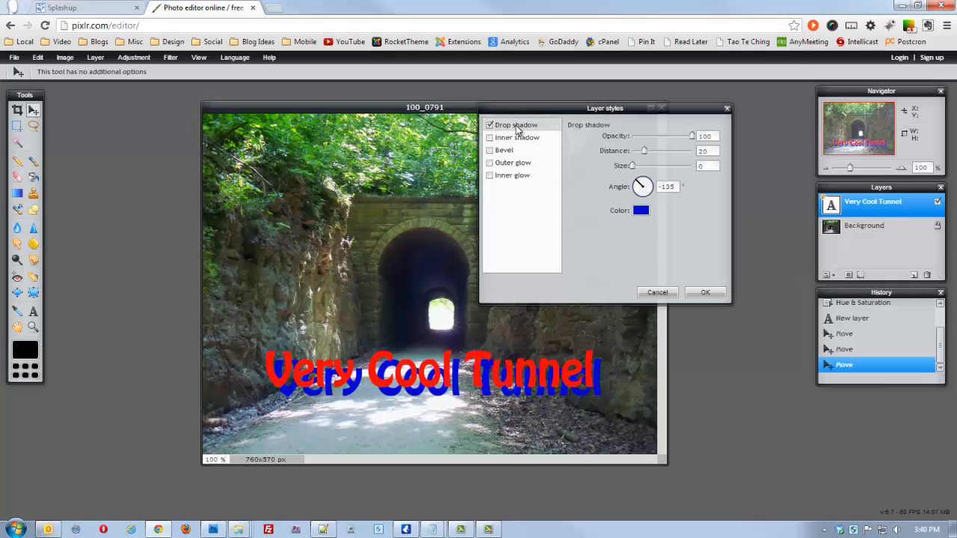
{"action": "left_click", "coordinate": [658, 293]}
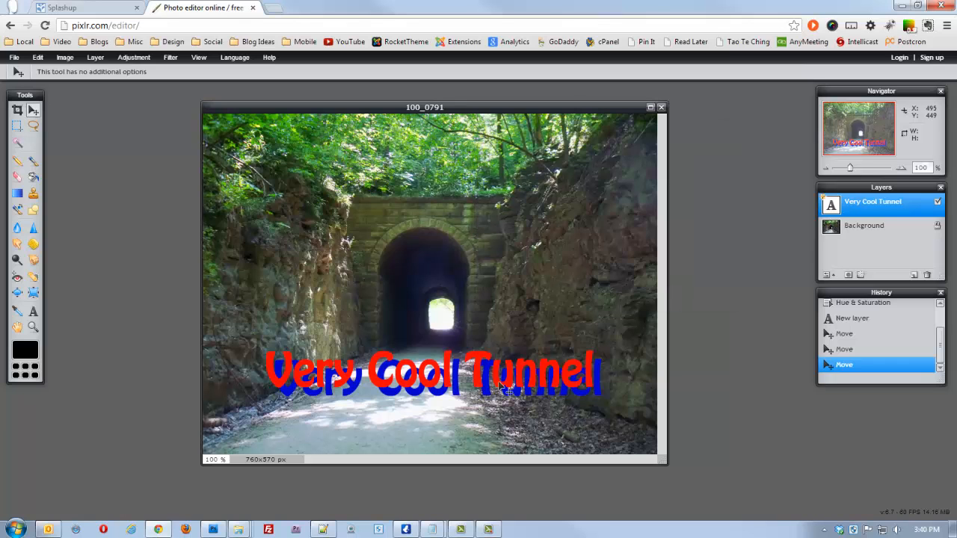
Reposition the shadowed caption lower on the path in front of the tunnel.
{"action": "mouse_move", "coordinate": [455, 370]}
{"action": "left_mouse_down"}
{"action": "mouse_move", "coordinate": [446, 254]}
{"action": "mouse_move", "coordinate": [435, 381]}
{"action": "mouse_move", "coordinate": [487, 357]}
{"action": "mouse_move", "coordinate": [438, 354]}
{"action": "mouse_move", "coordinate": [452, 359]}
{"action": "left_mouse_up"}
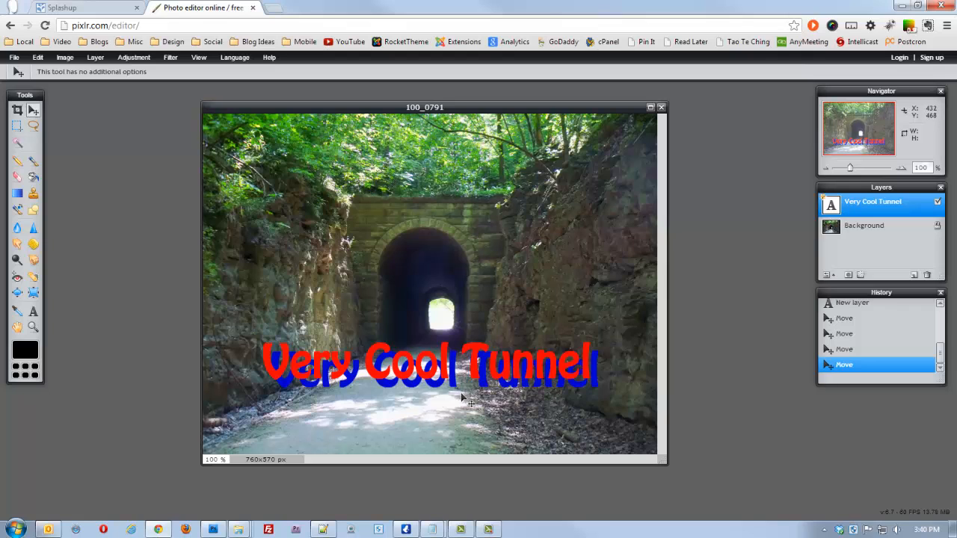
{"action": "left_click_drag", "start_coordinate": [425, 367], "coordinate": [427, 376]}
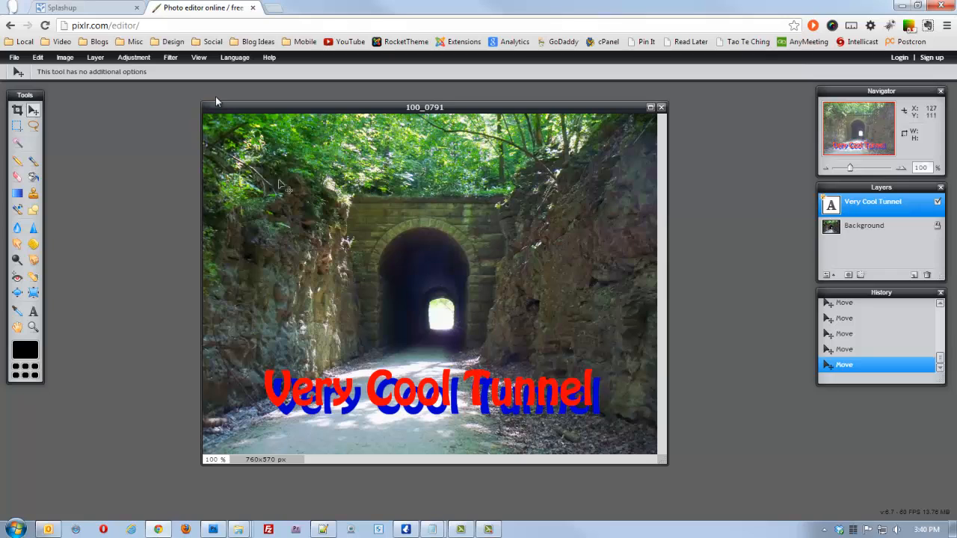
Save the captioned tunnel photo to the computer's Desktop as a JPEG with the file name 100_0791 test.
{"action": "left_click", "coordinate": [13, 58]}
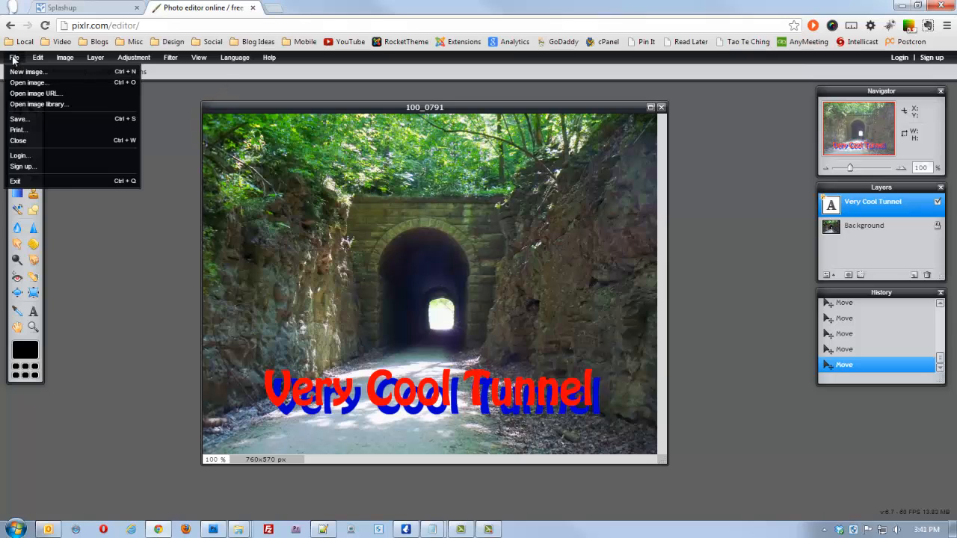
{"action": "left_click", "coordinate": [26, 124]}
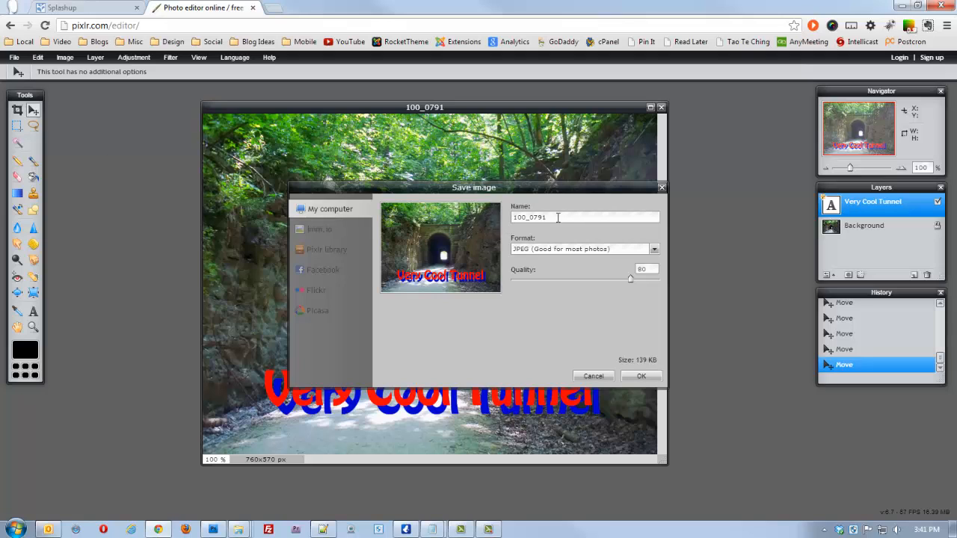
{"action": "left_click", "coordinate": [629, 252]}
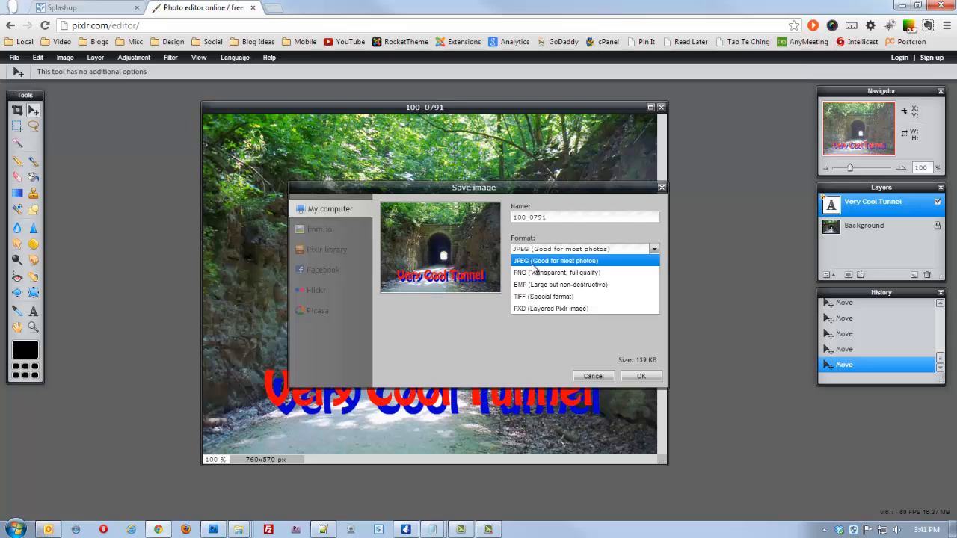
{"action": "left_click", "coordinate": [640, 377]}
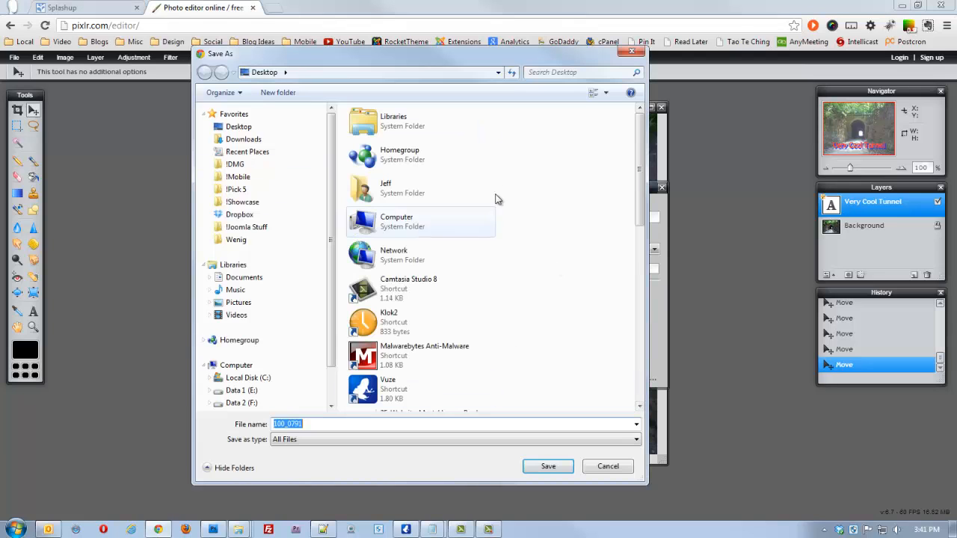
{"action": "left_click", "coordinate": [313, 422]}
{"action": "type", "text": "te"}
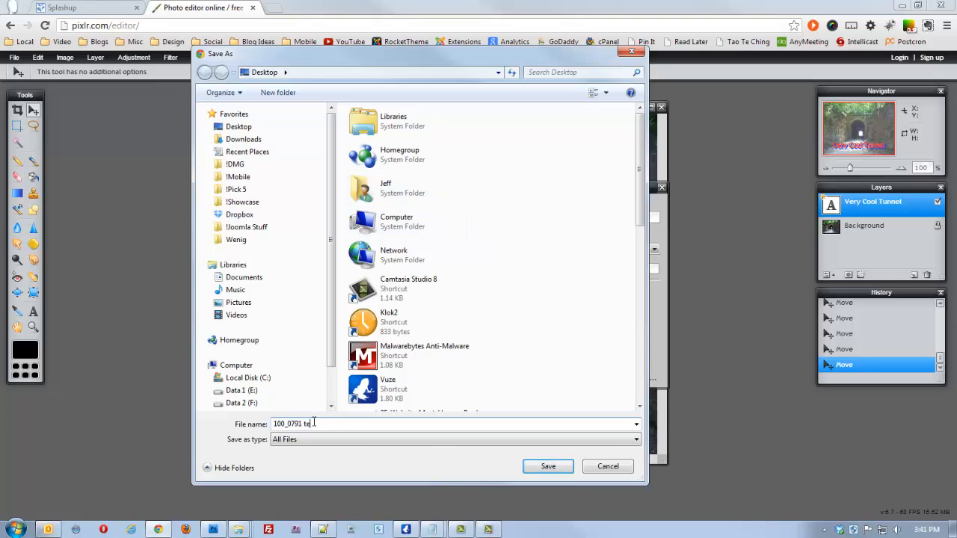
{"action": "type", "text": "st"}
{"action": "left_click", "coordinate": [549, 467]}
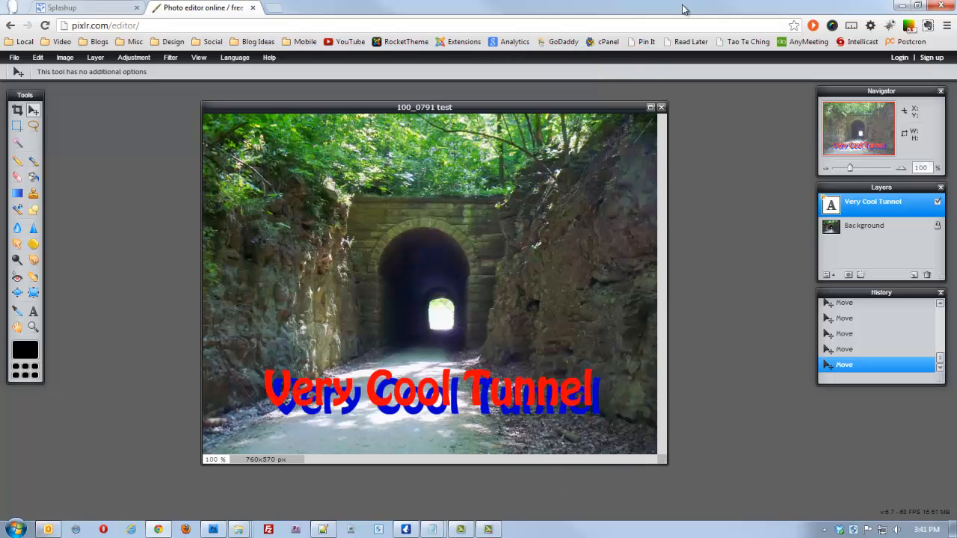
Show the desktop and rename the saved 100_0791 test file to 100_0791 test.jpg.
{"action": "left_click", "coordinate": [902, 5]}
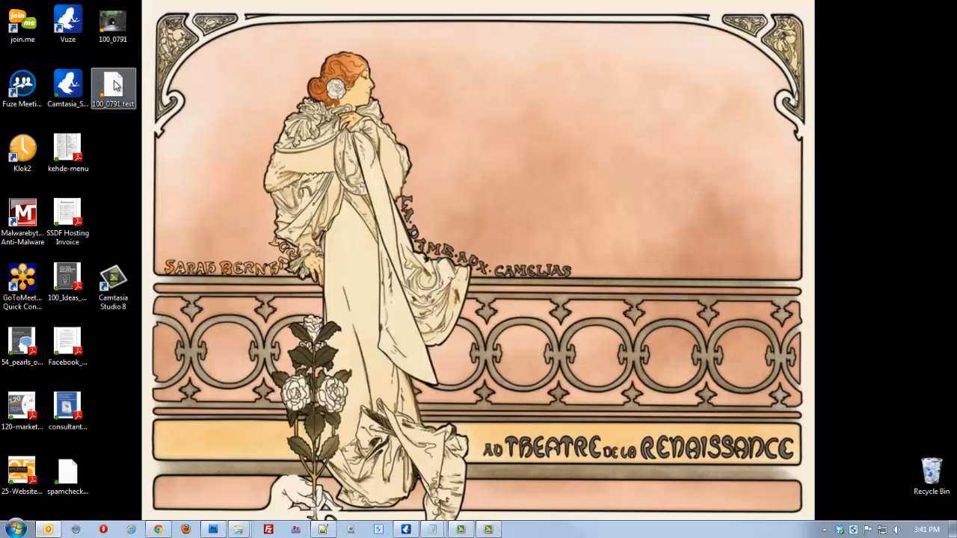
{"action": "left_click", "coordinate": [114, 86]}
{"action": "mouse_move", "coordinate": [114, 85]}
{"action": "left_mouse_down"}
{"action": "mouse_move", "coordinate": [187, 81]}
{"action": "mouse_move", "coordinate": [789, 121]}
{"action": "mouse_move", "coordinate": [834, 99]}
{"action": "mouse_move", "coordinate": [208, 123]}
{"action": "mouse_move", "coordinate": [112, 90]}
{"action": "left_mouse_up"}
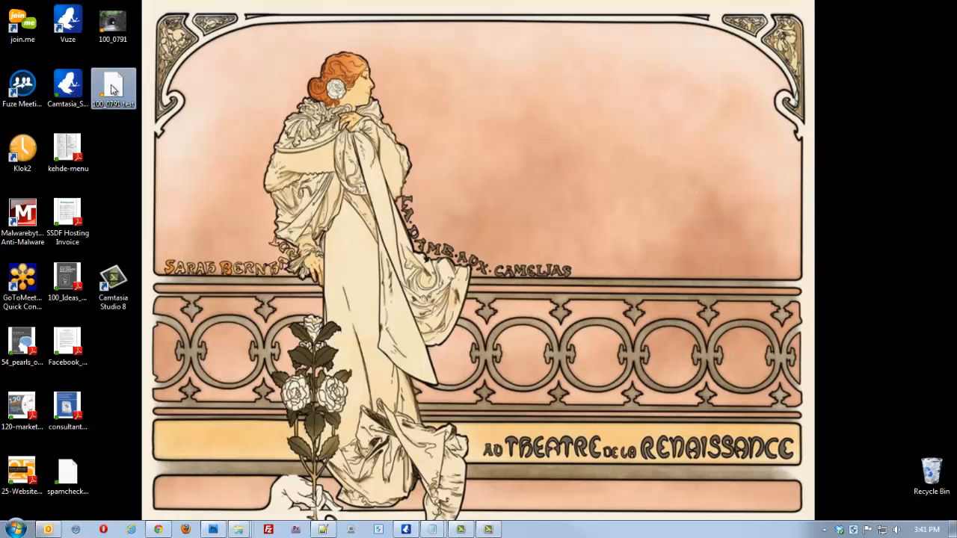
{"action": "left_click", "coordinate": [112, 105]}
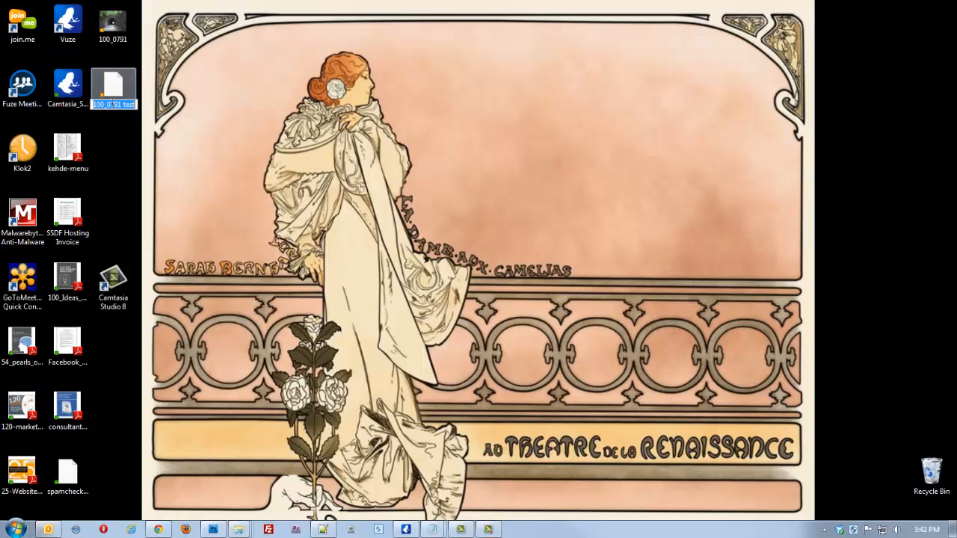
{"action": "left_click", "coordinate": [462, 126]}
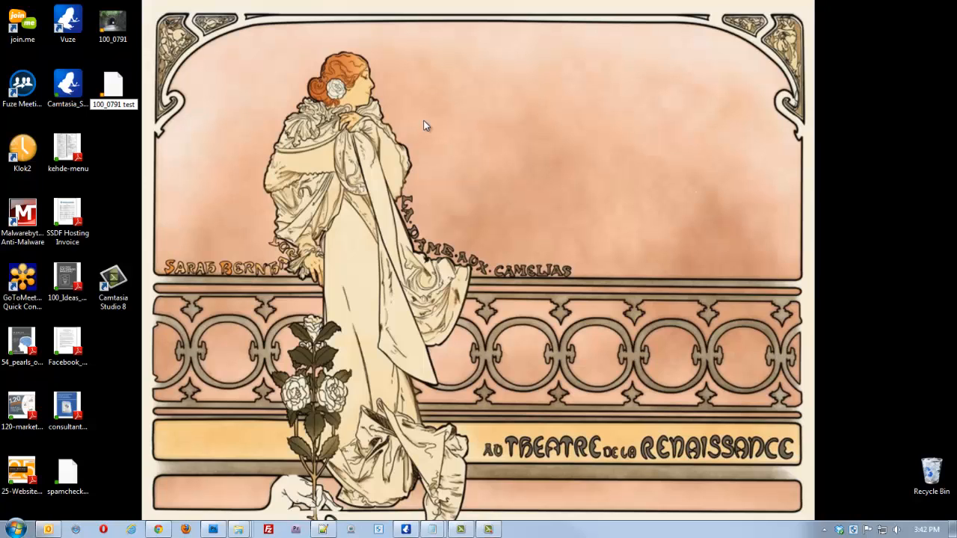
{"action": "type", "text": ".j"}
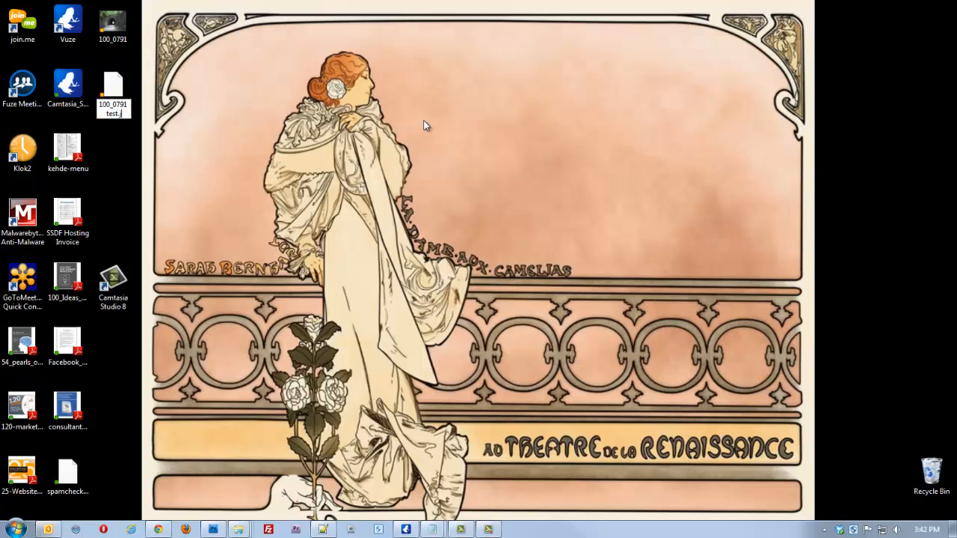
{"action": "type", "text": "pg"}
{"action": "key", "text": "Return"}
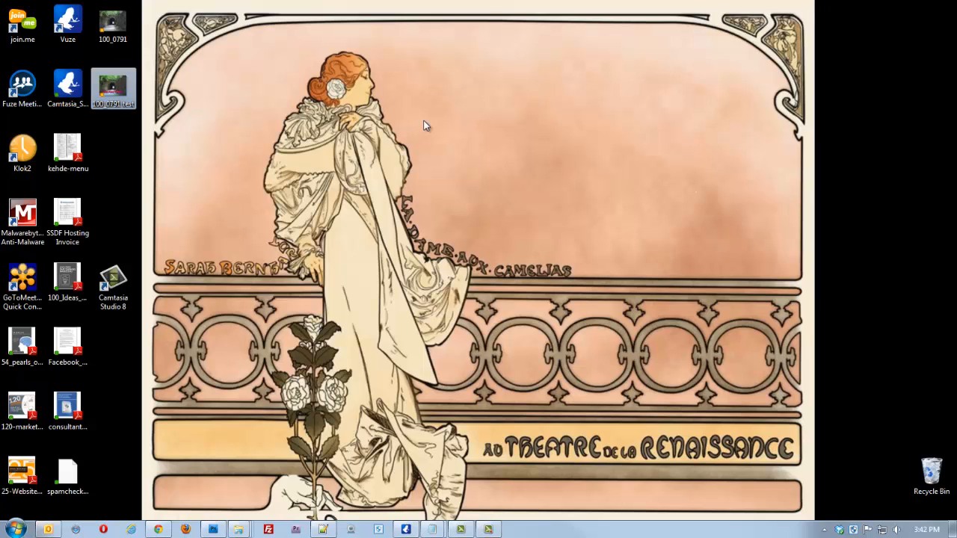
View the saved 100_0791 test photo from the desktop, close it and return to the Pixlr editor in Chrome.
{"action": "double_click", "coordinate": [114, 90]}
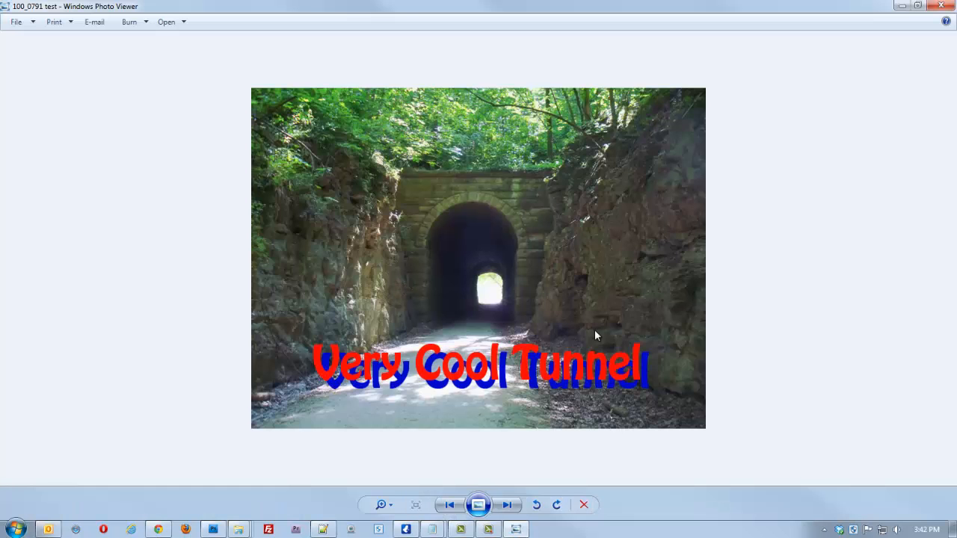
{"action": "left_click", "coordinate": [937, 6]}
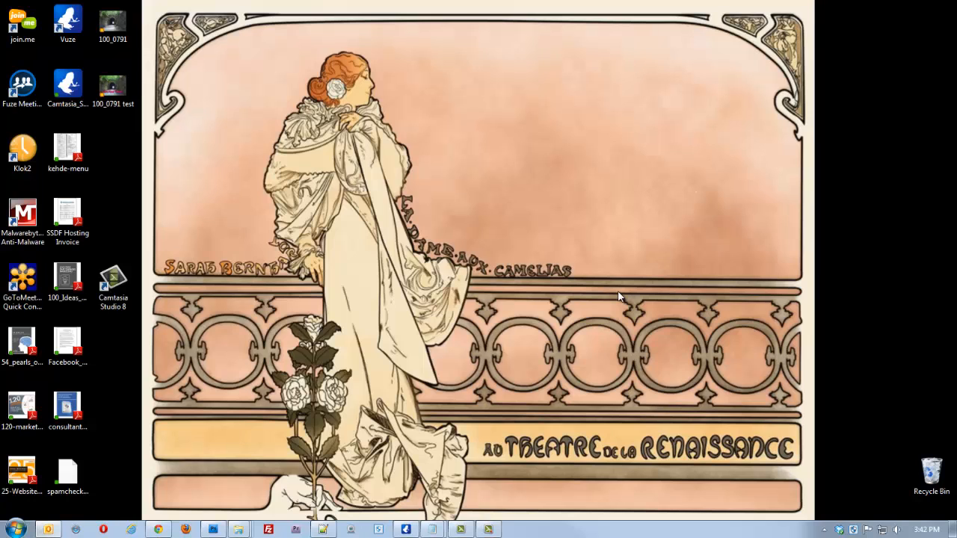
{"action": "mouse_move", "coordinate": [166, 533]}
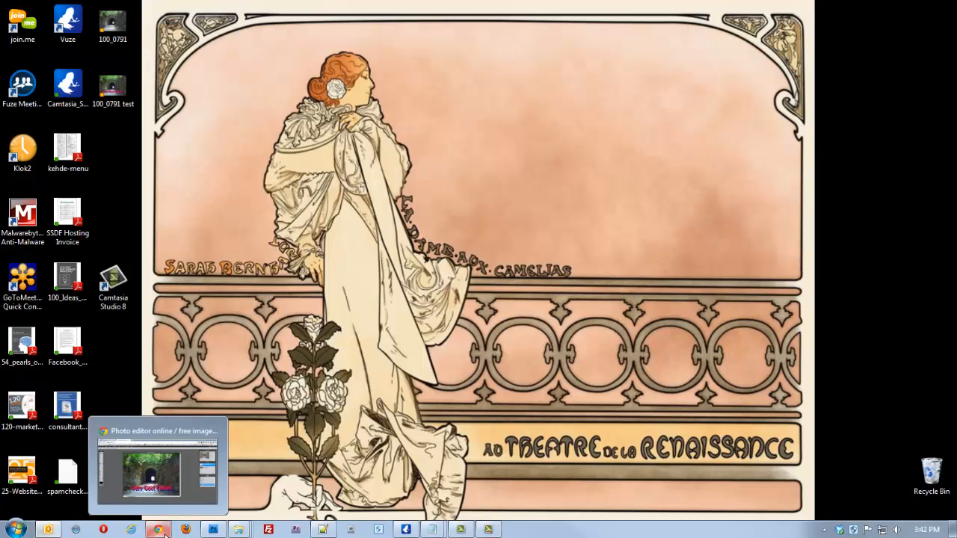
{"action": "left_click", "coordinate": [157, 470]}
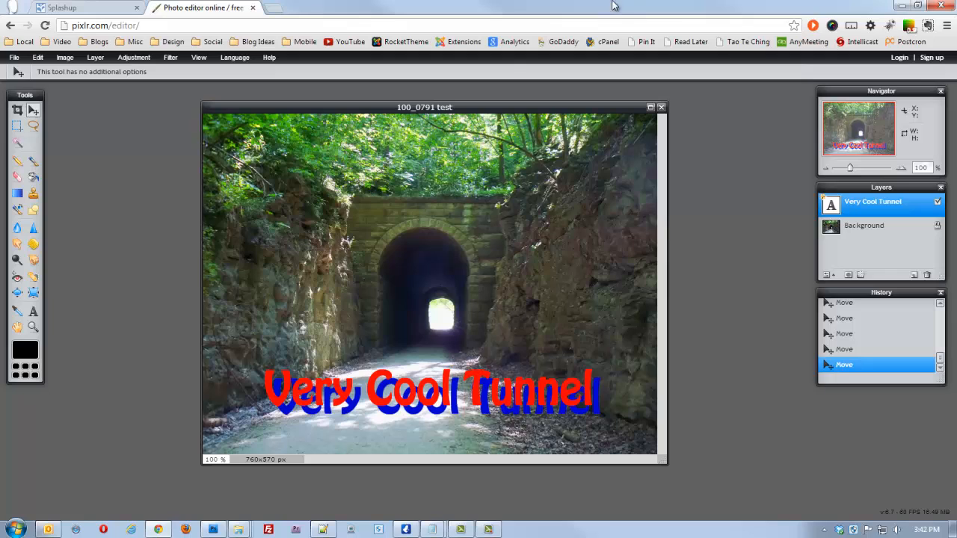
Show the editor's available help resources.
{"action": "left_click", "coordinate": [271, 58]}
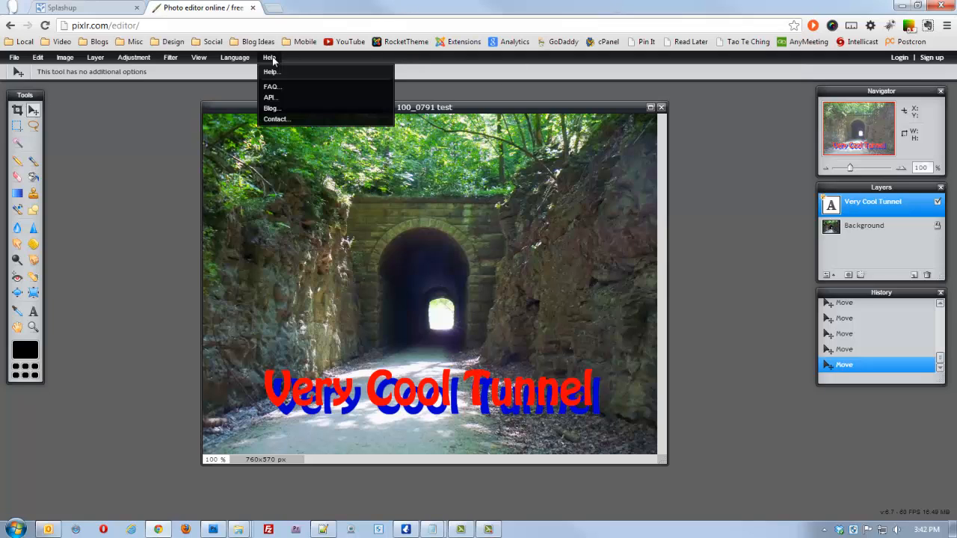